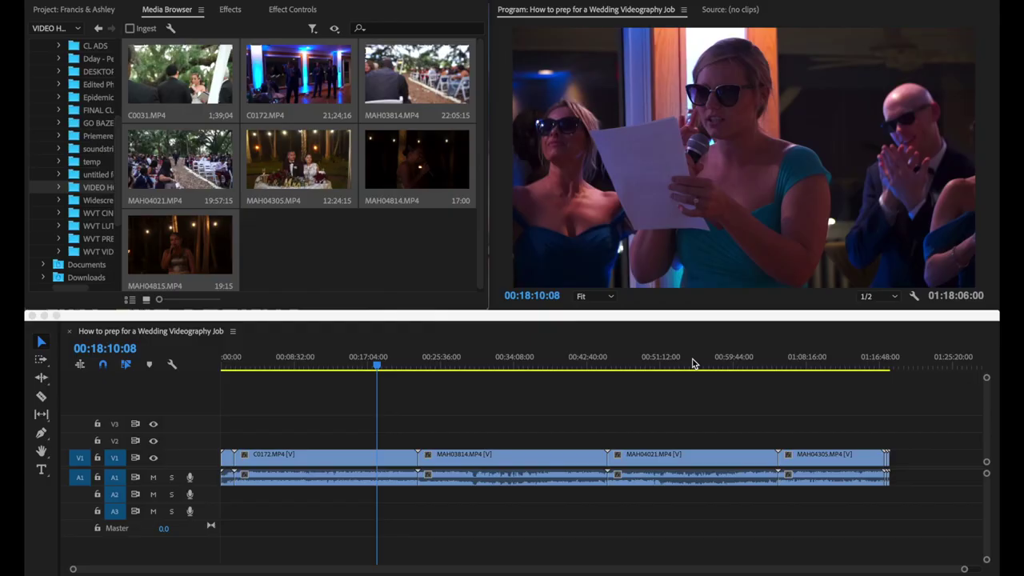
# - Paste a second copy of the four clips after the originals, doubling the sequence to 02:36:09:13
pyautogui.click(324, 362)
pyautogui.click(887, 362)
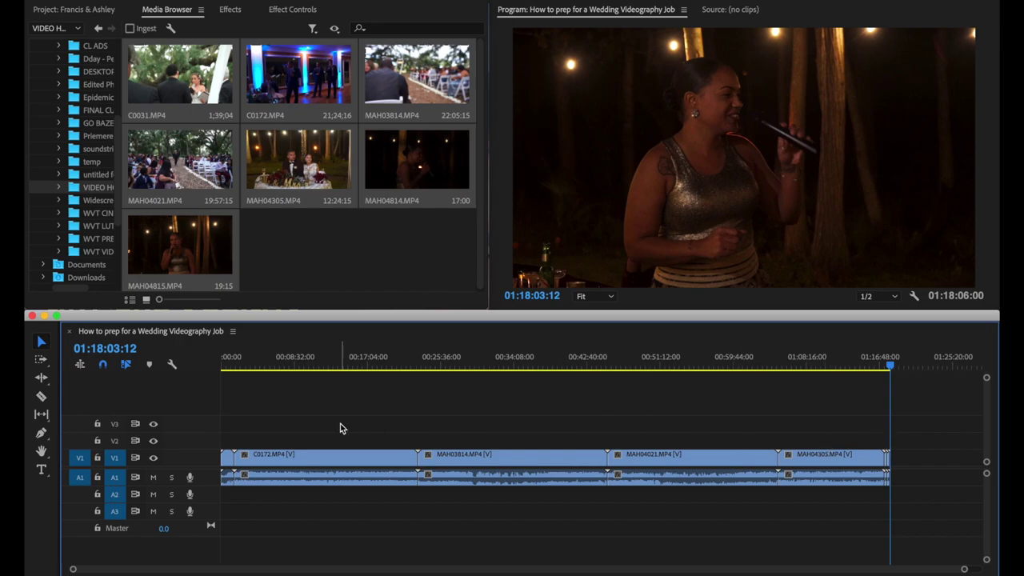
pyautogui.moveTo(228, 425); pyautogui.dragTo(921, 516)
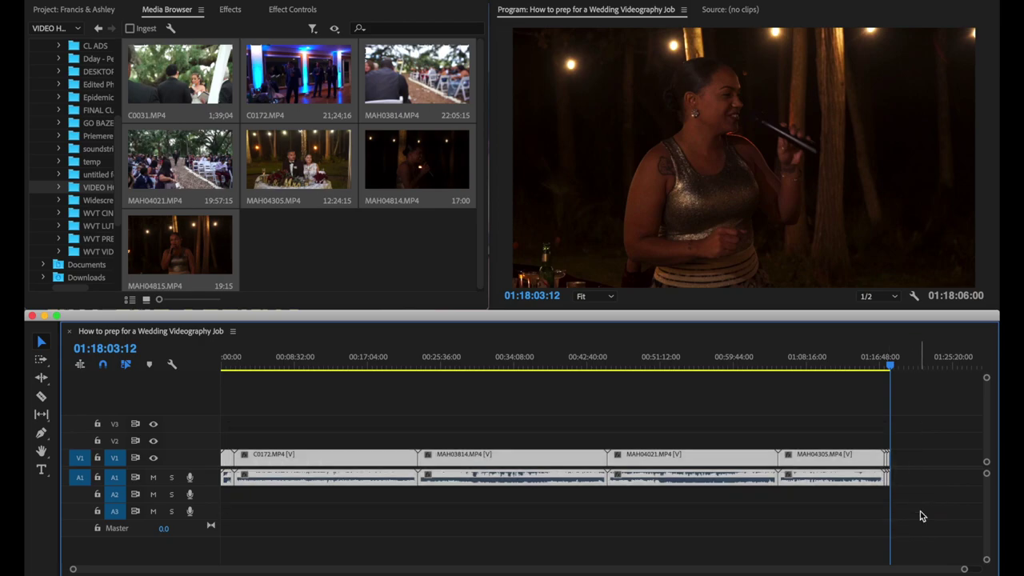
pyautogui.press('Right')
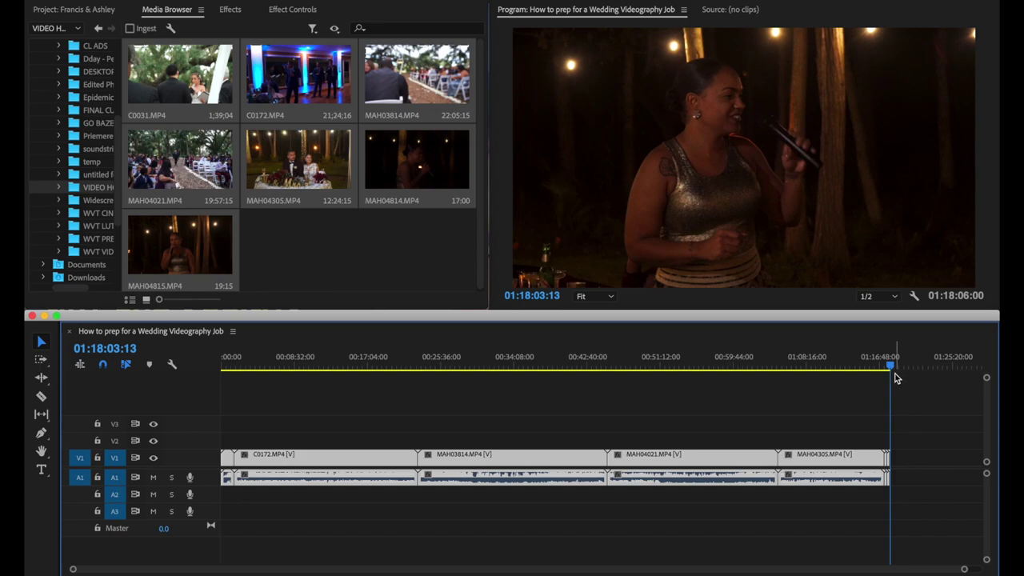
pyautogui.press('super+a')
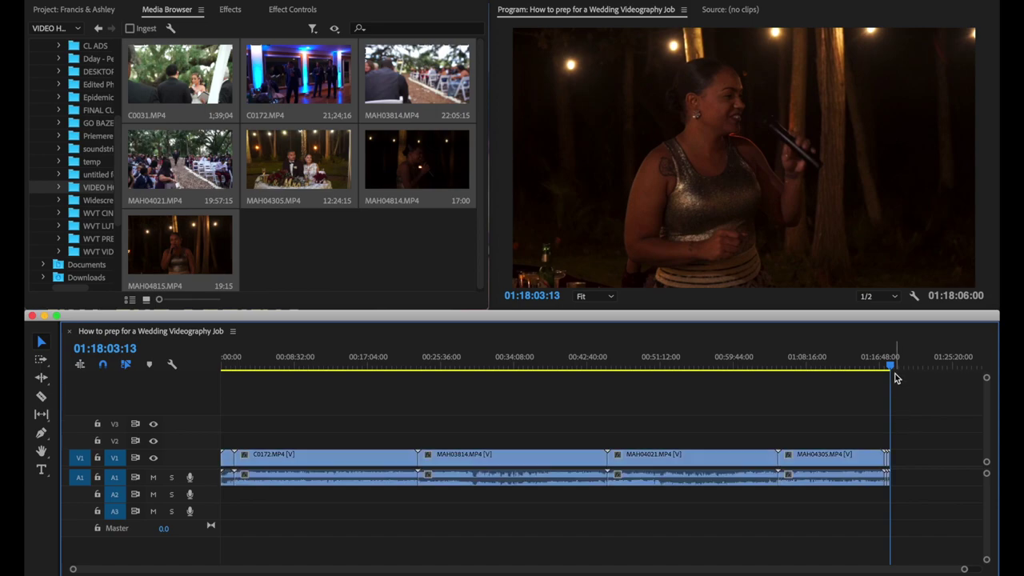
pyautogui.press('super+v')
pyautogui.press('super+s')
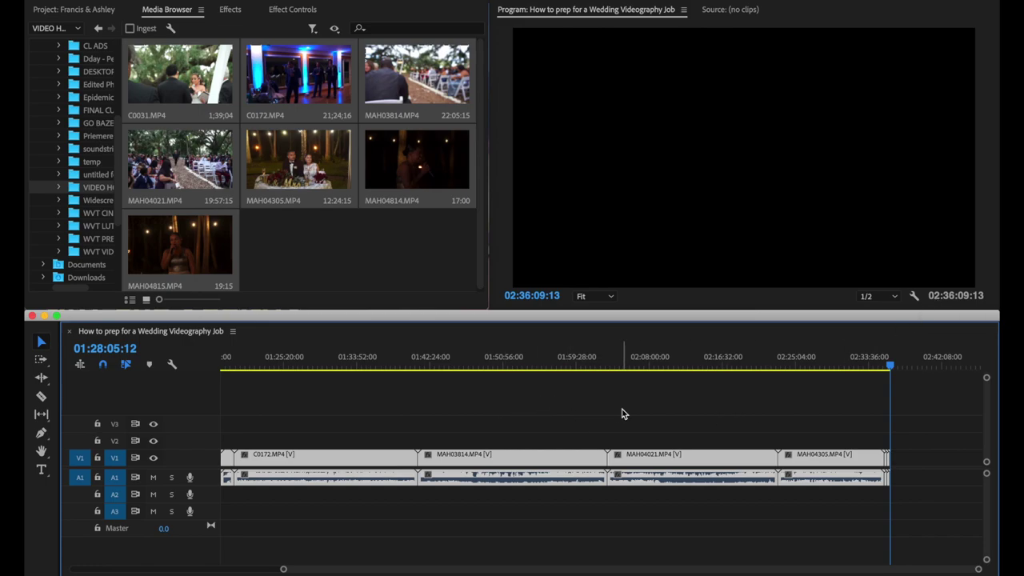
pyautogui.press('\\')
# - Select all clips and check the doubled sequence at about 00:08:11 and 01:32:50:01
pyautogui.press('super+a')
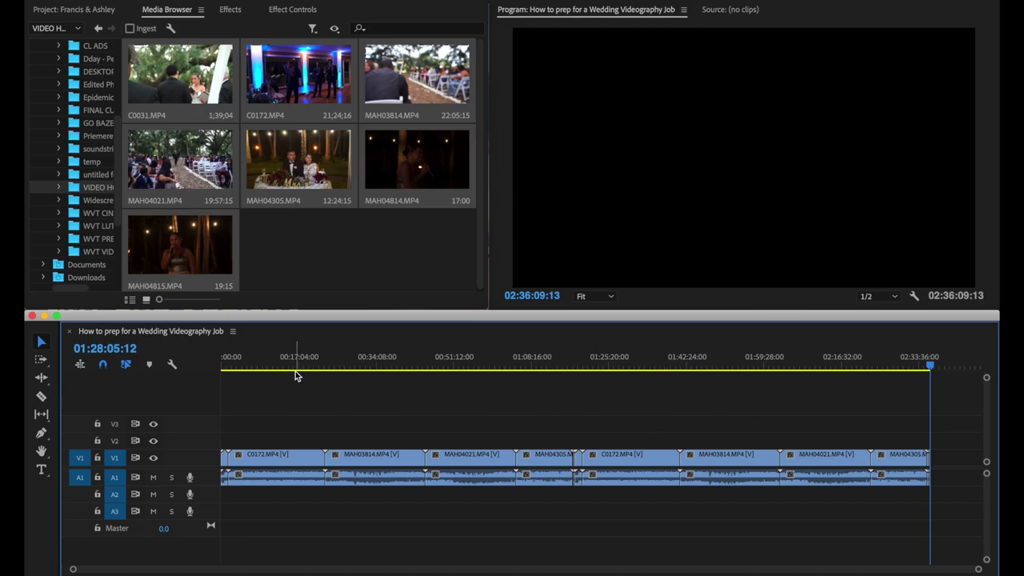
pyautogui.click(259, 354)
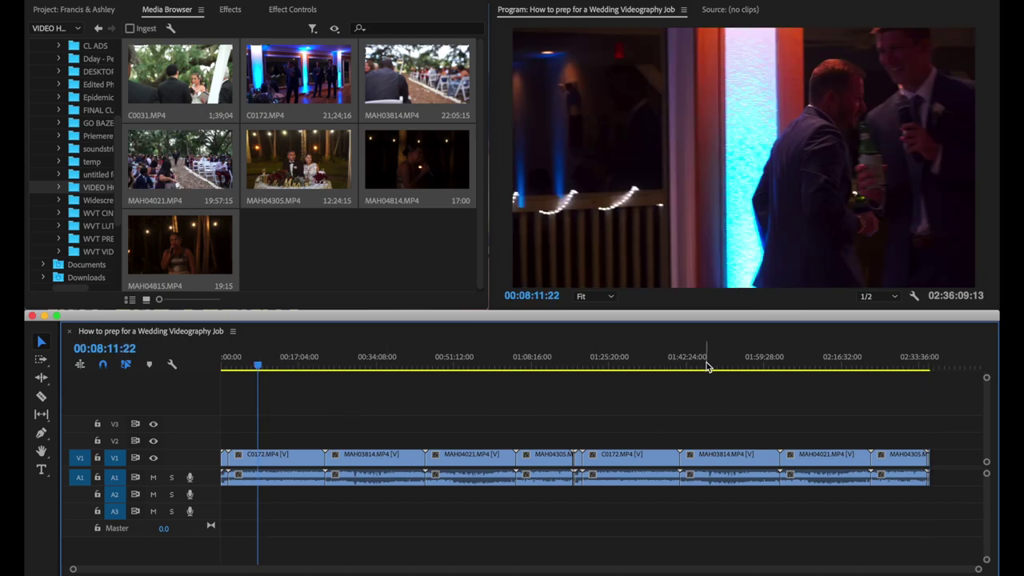
pyautogui.click(645, 361)
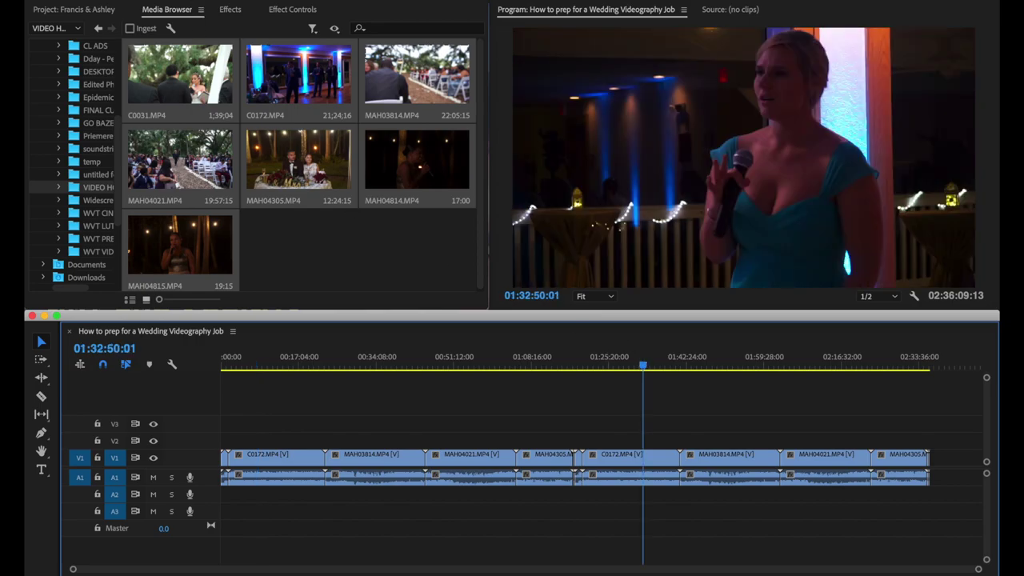
pyautogui.click(160, 1)
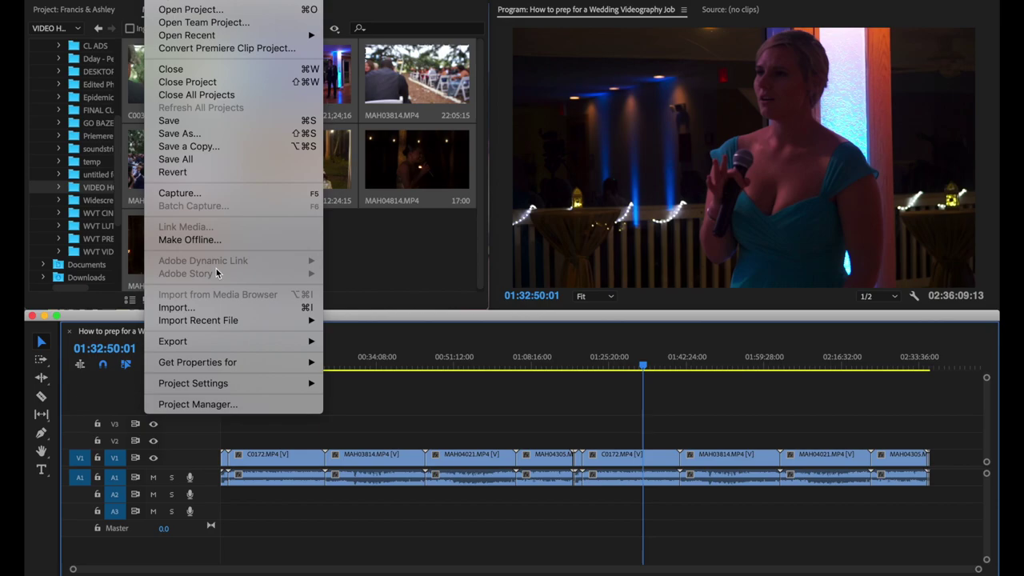
pyautogui.moveTo(236, 343)
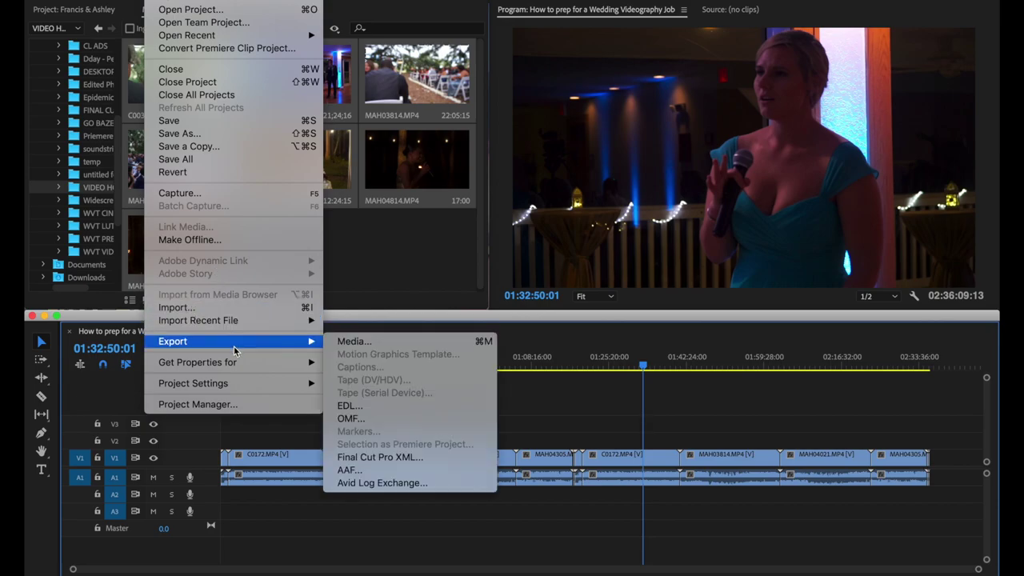
pyautogui.click(355, 342)
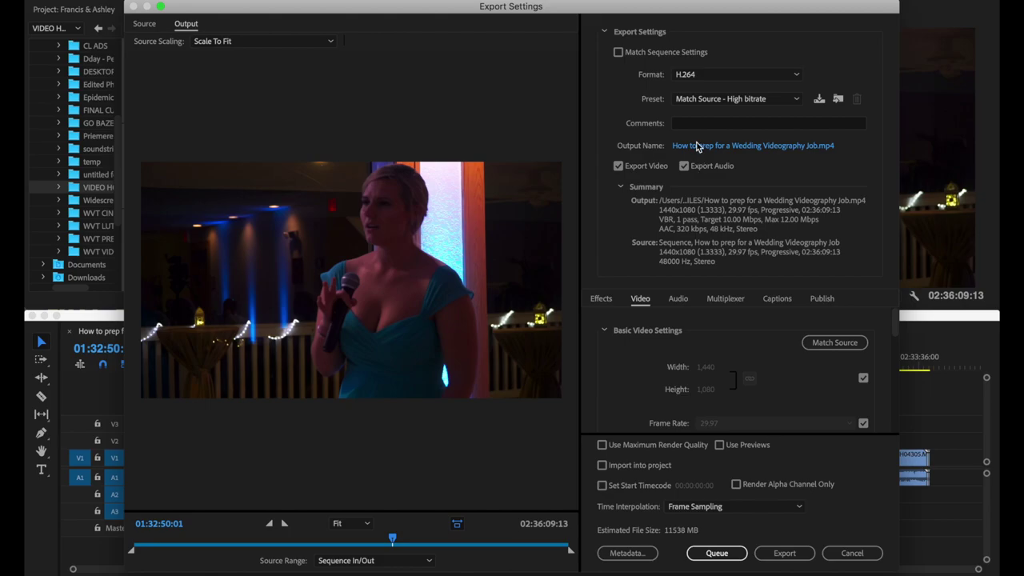
pyautogui.click(765, 75)
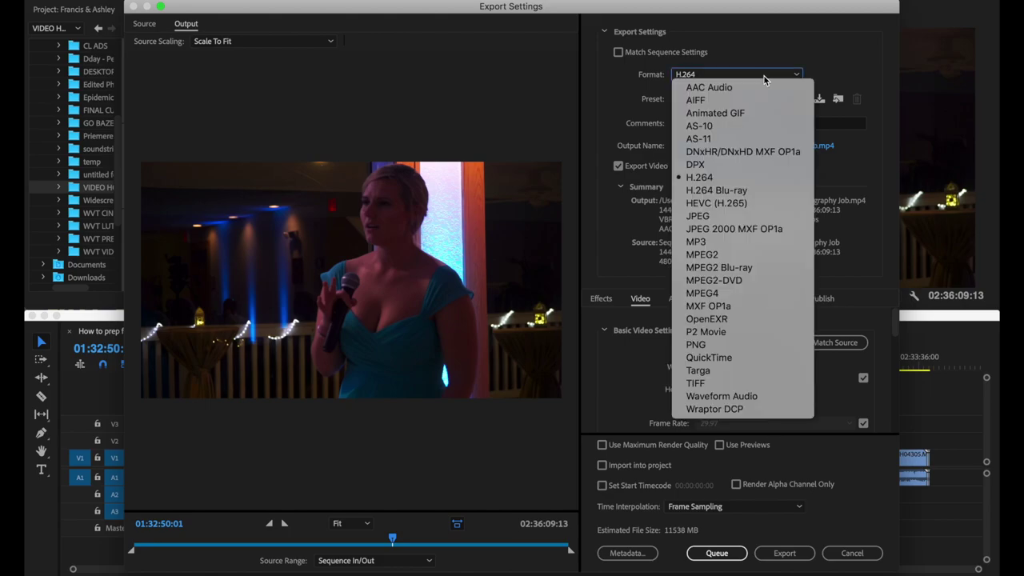
pyautogui.click(734, 191)
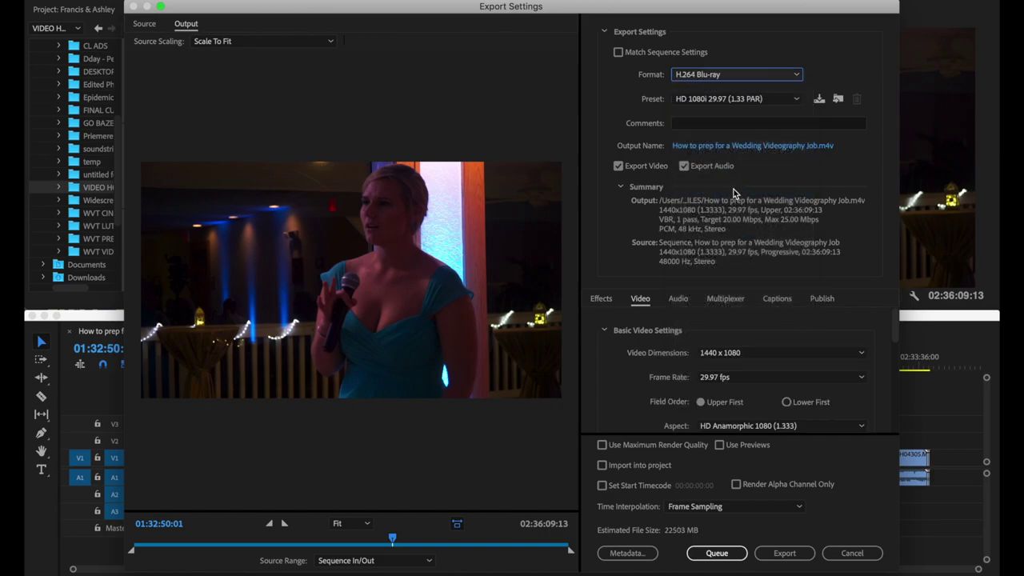
pyautogui.click(727, 73)
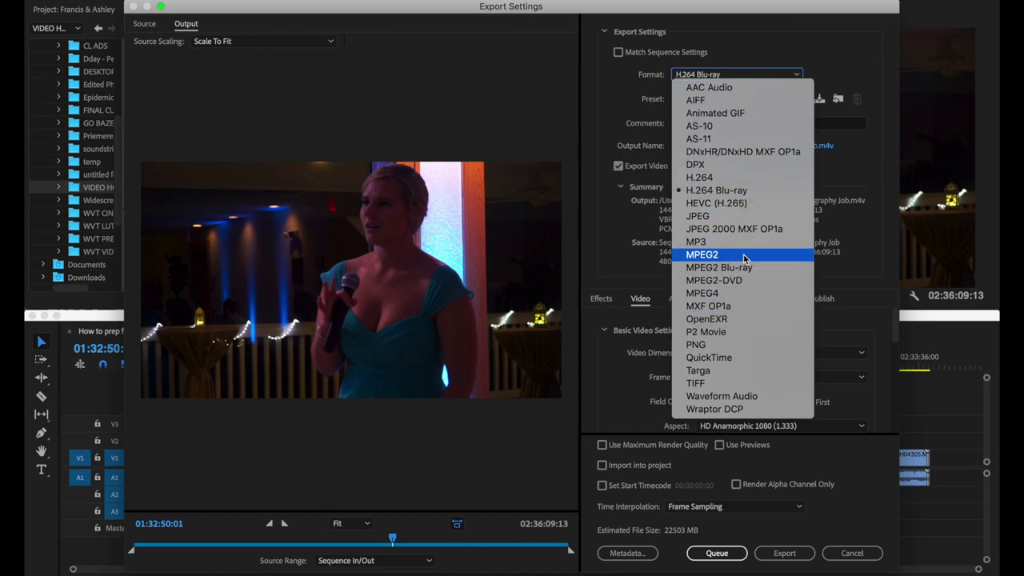
pyautogui.click(736, 179)
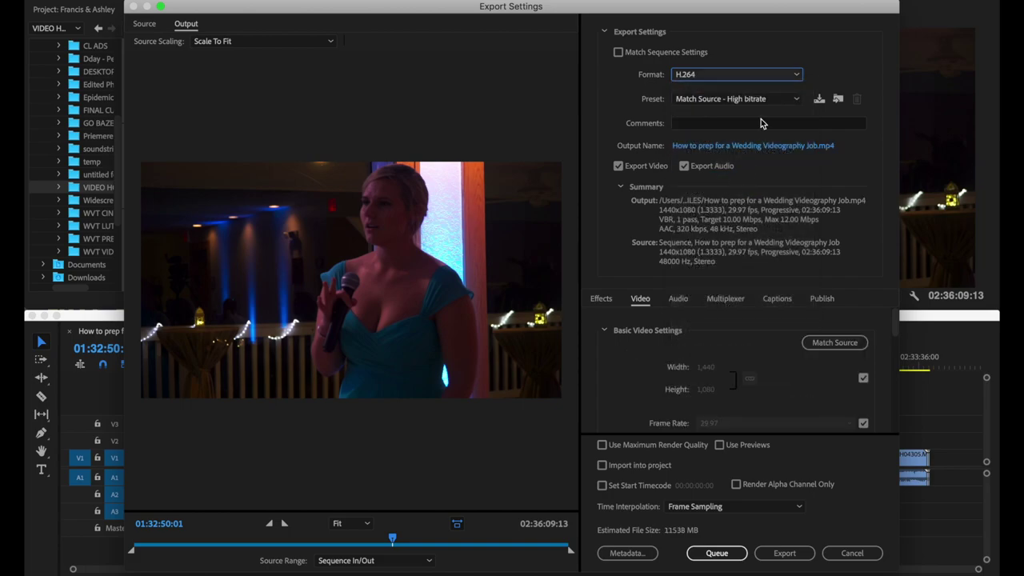
pyautogui.click(729, 101)
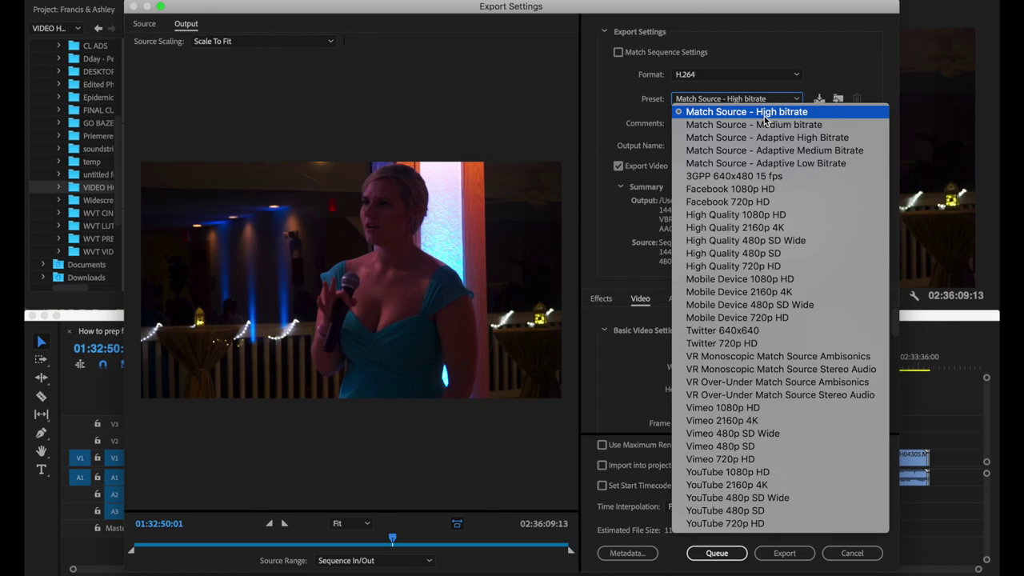
pyautogui.click(850, 558)
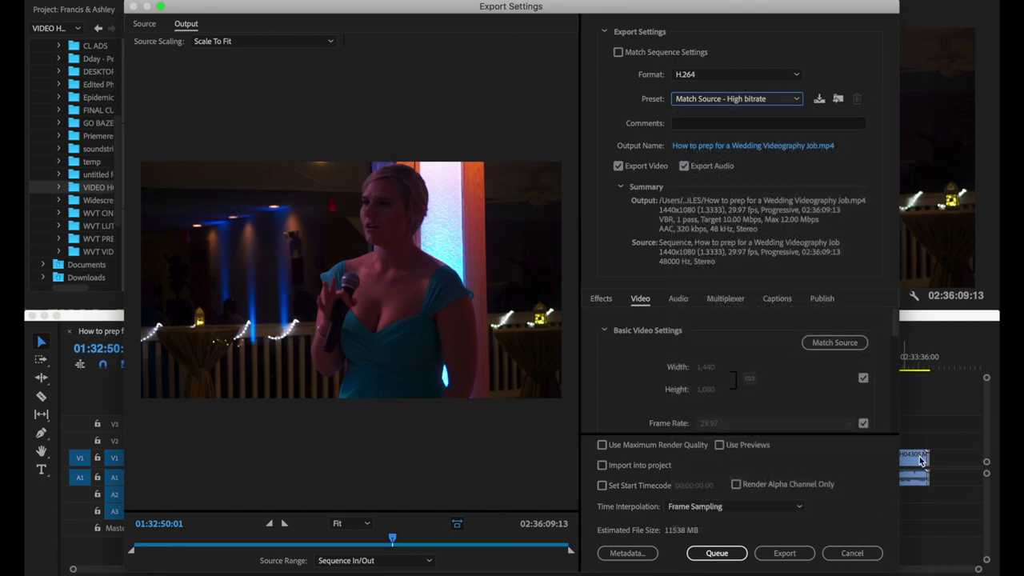
pyautogui.moveTo(920, 462)
pyautogui.click(862, 568)
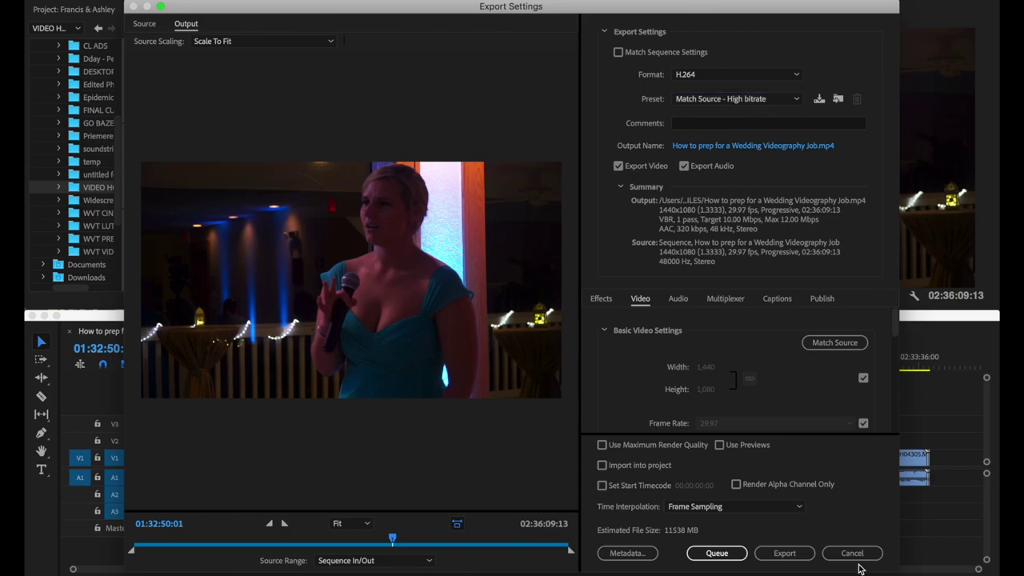
pyautogui.click(855, 559)
pyautogui.click(248, 352)
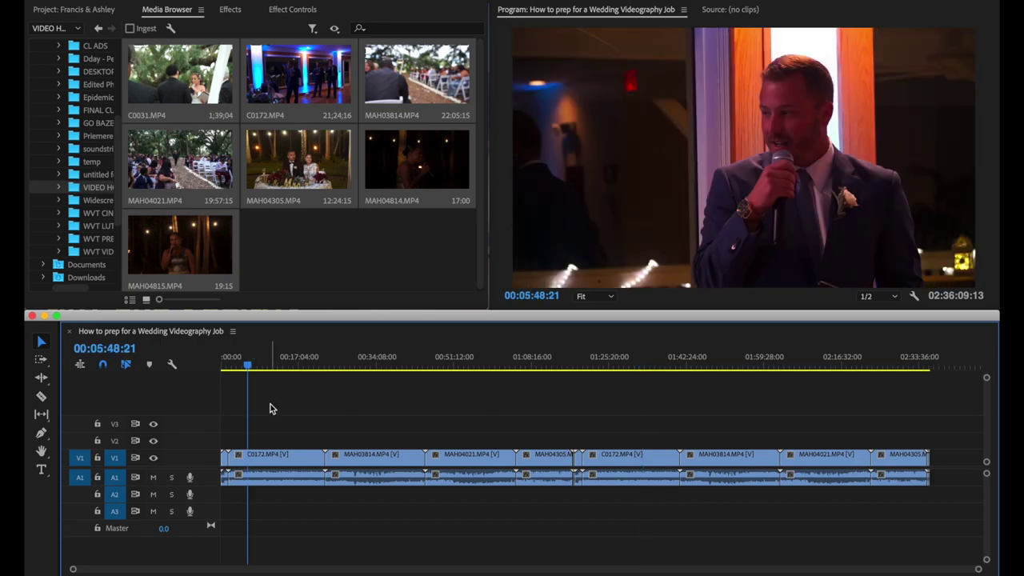
# - Select and deselect the first C0172 clip, then park the playhead at 00:12:57:25
pyautogui.click(288, 456)
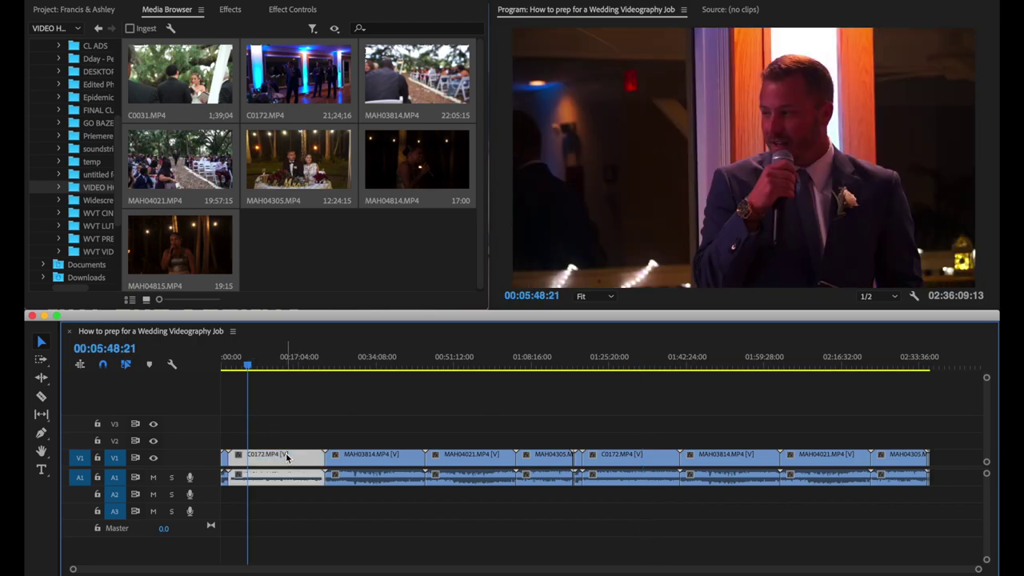
pyautogui.click(329, 416)
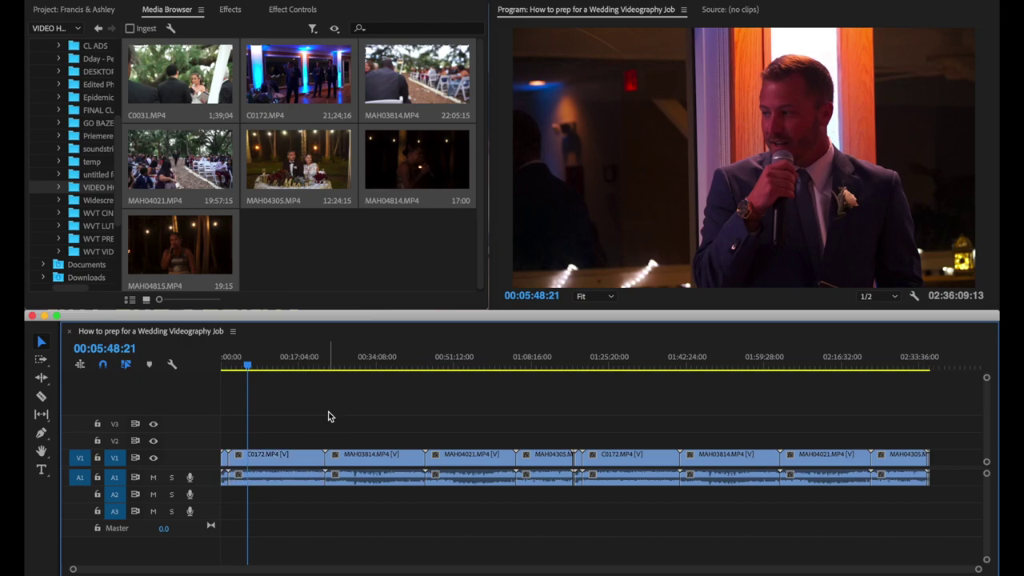
pyautogui.click(279, 360)
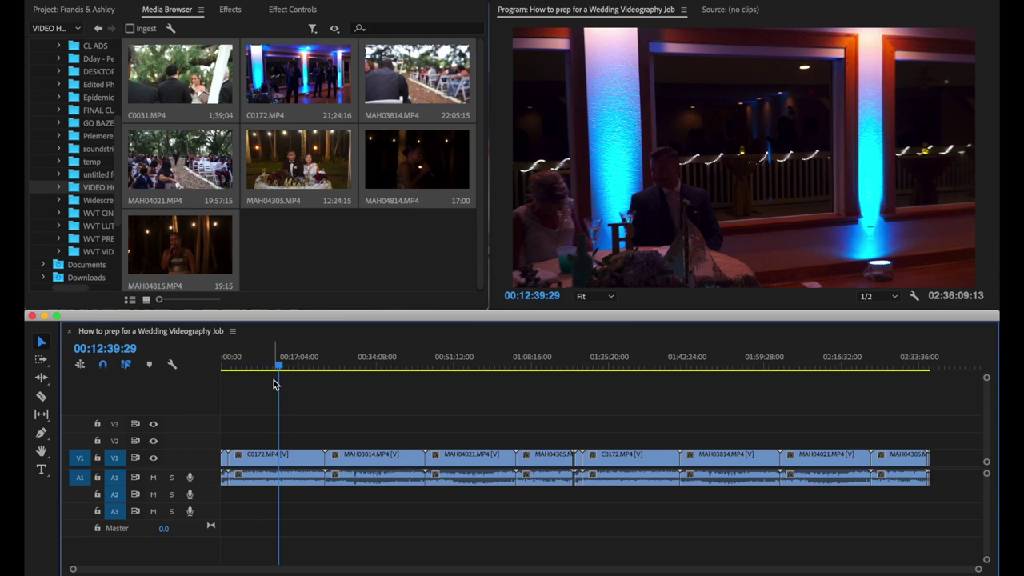
pyautogui.click(281, 359)
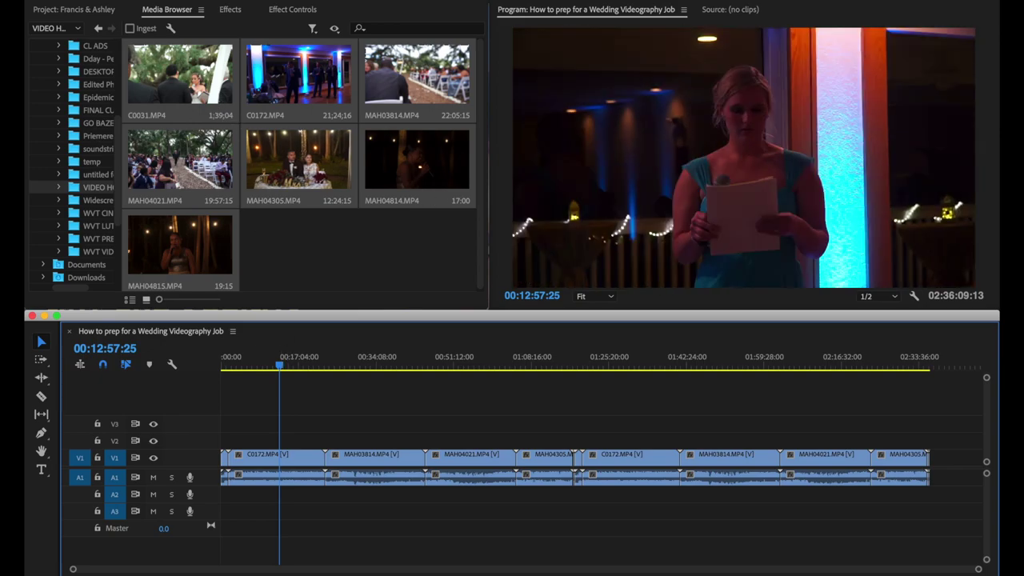
pyautogui.click(160, 0)
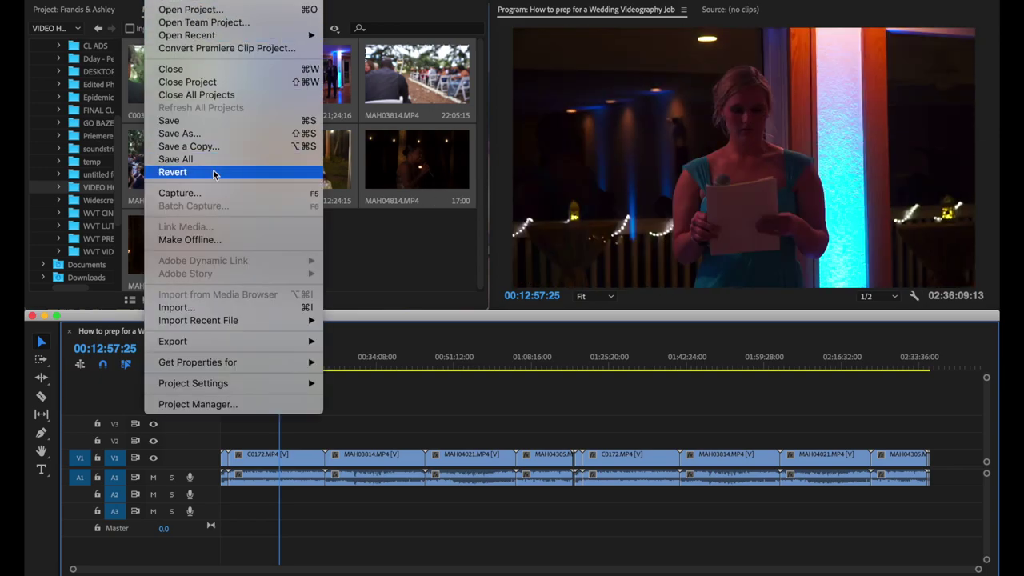
# - Start a new sequence and try the Digital SLR presets DSLR 1080p24 and DSLR 1080p30
pyautogui.moveTo(188, 0)
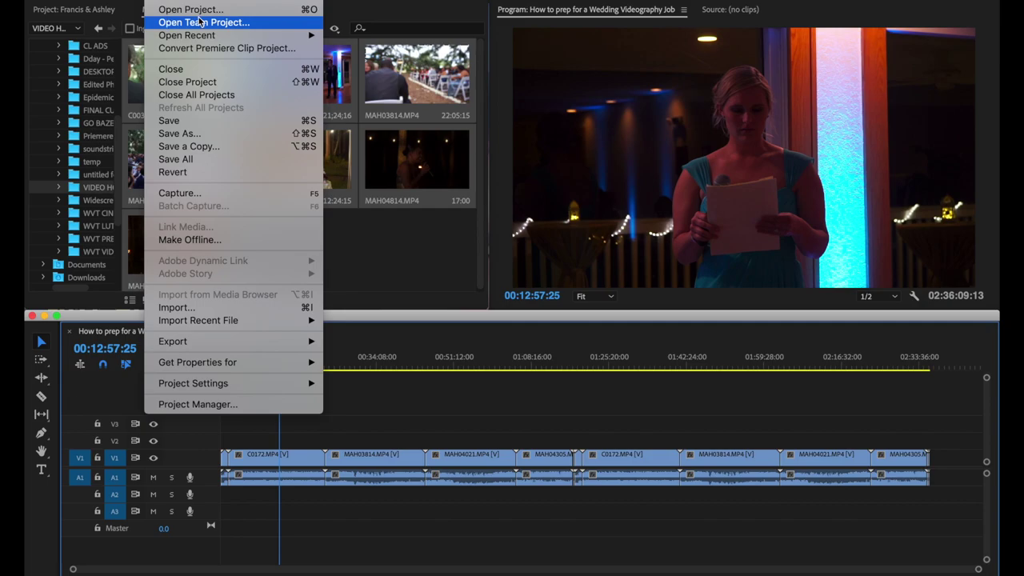
pyautogui.moveTo(224, 3)
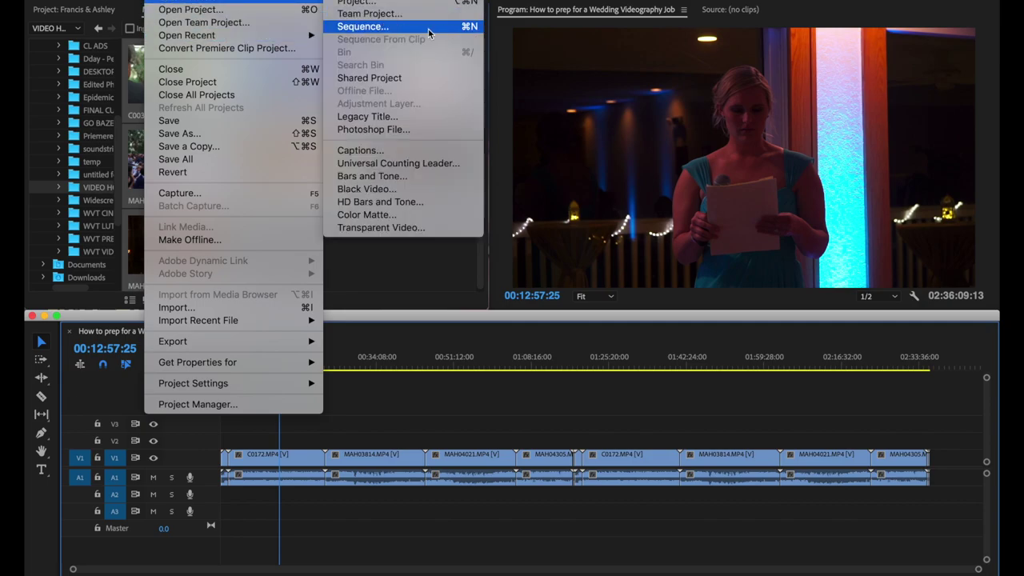
pyautogui.click(406, 32)
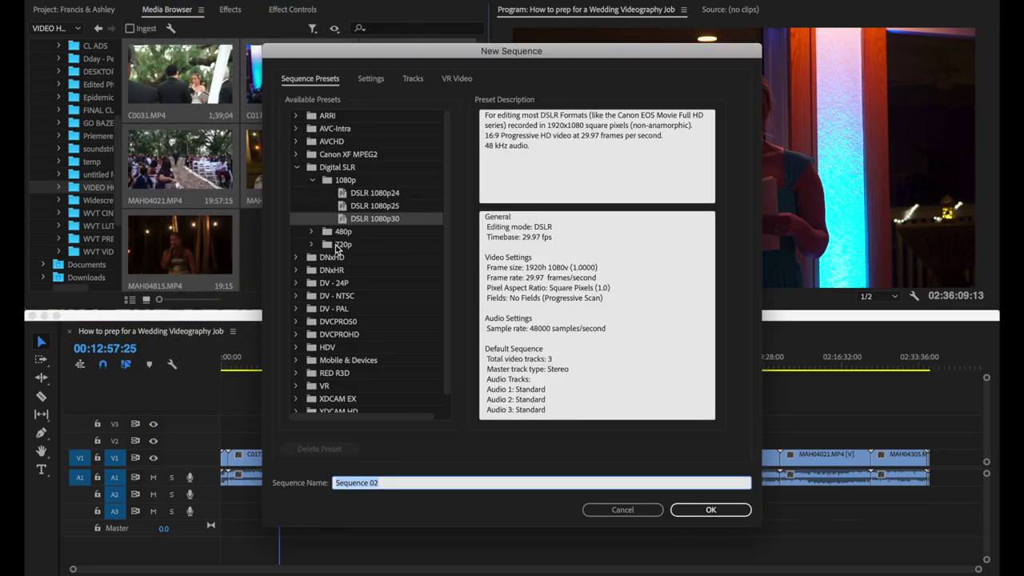
pyautogui.click(338, 170)
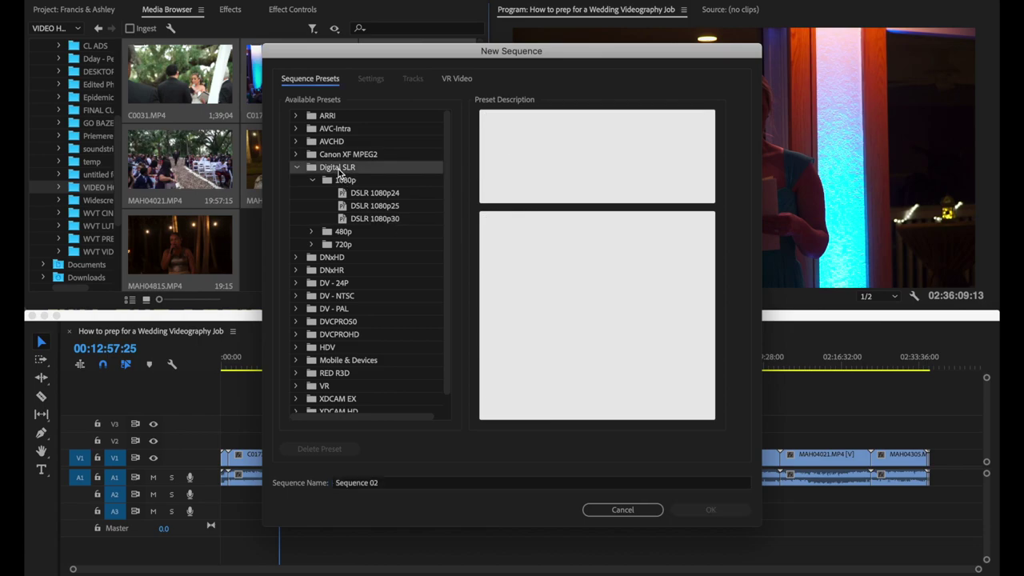
pyautogui.scroll(-2, 356, 282)
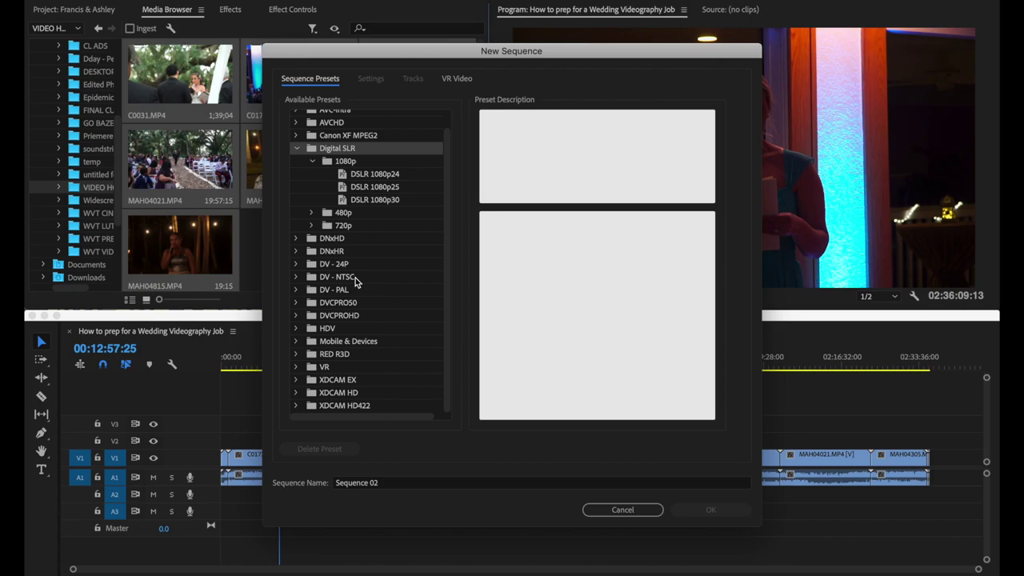
pyautogui.scroll(2, 356, 282)
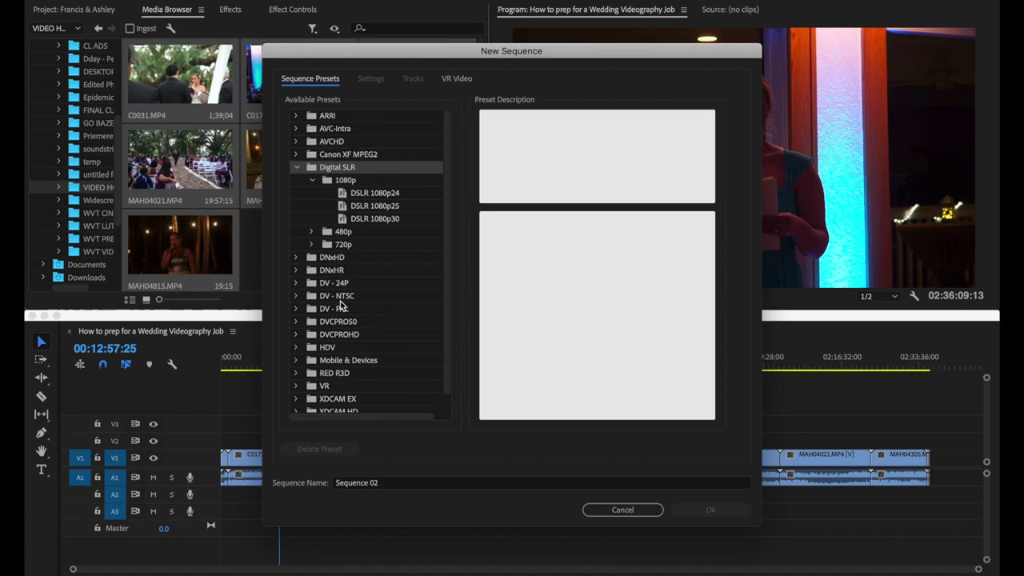
pyautogui.click(373, 196)
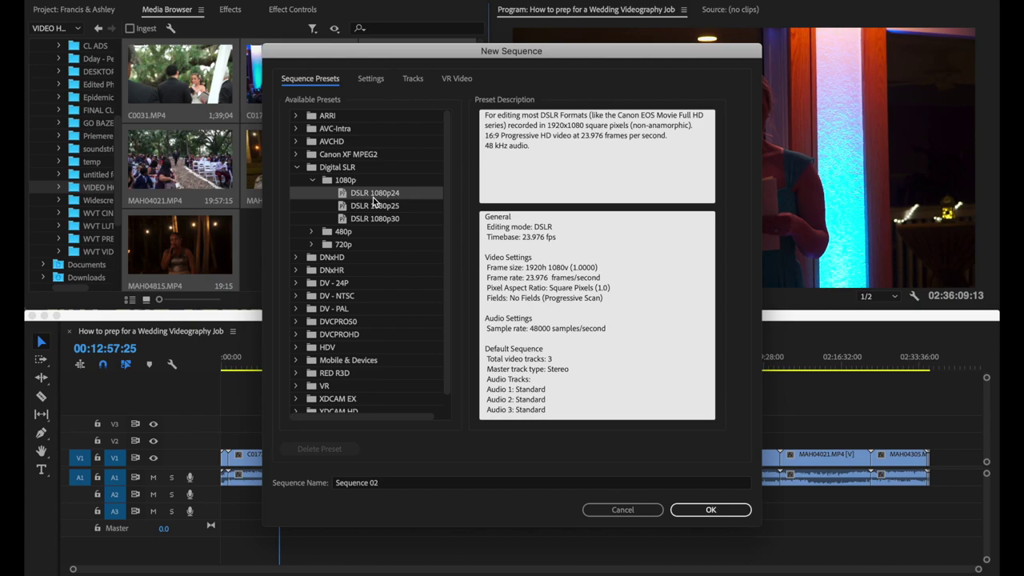
pyautogui.click(383, 222)
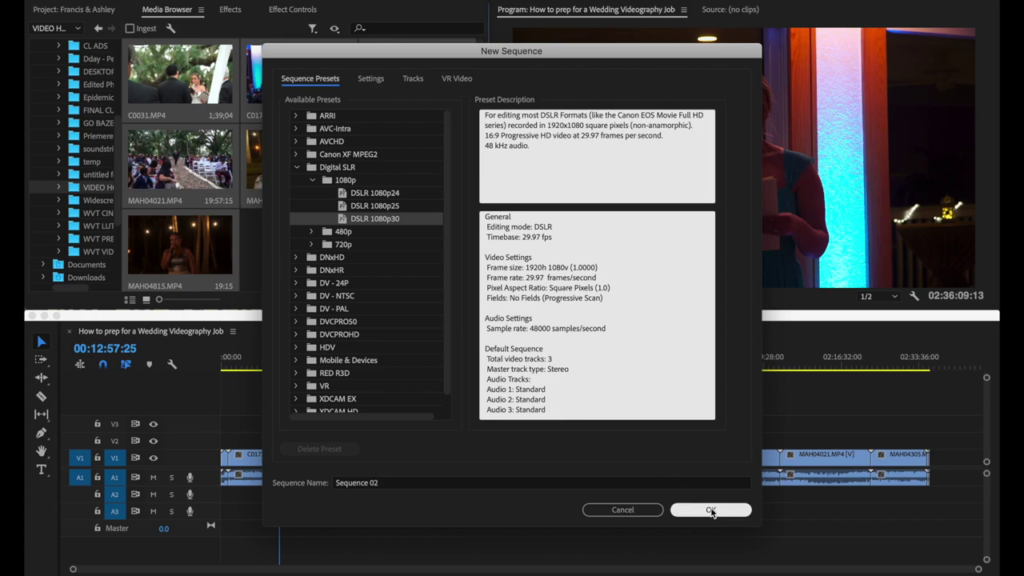
# - Cancel the new sequence and park the playhead at 00:03:52:14
pyautogui.click(634, 510)
pyautogui.click(238, 364)
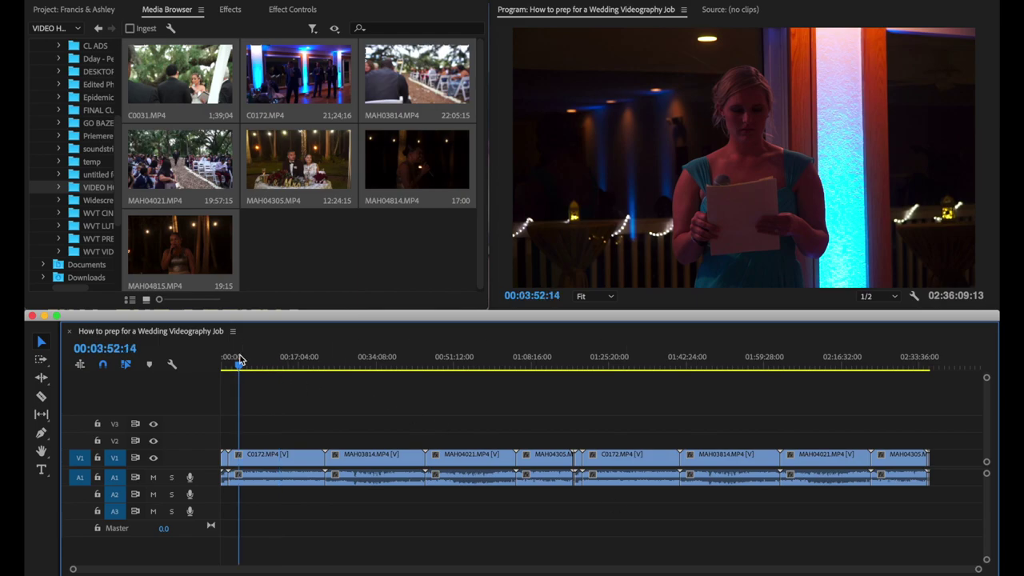
pyautogui.click(156, 2)
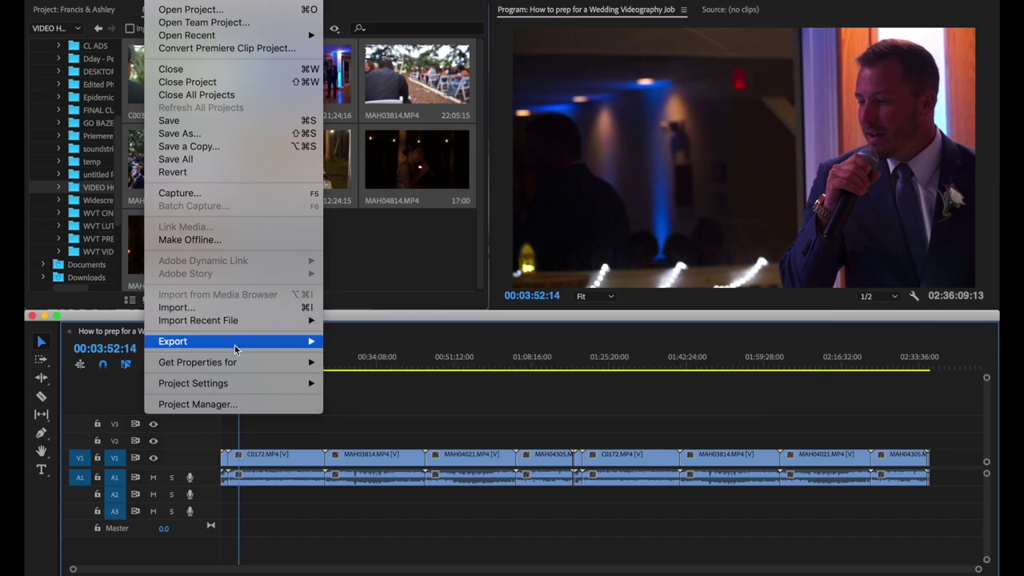
# - Open the media Export Settings for the wedding sequence
pyautogui.moveTo(232, 342)
pyautogui.click(352, 341)
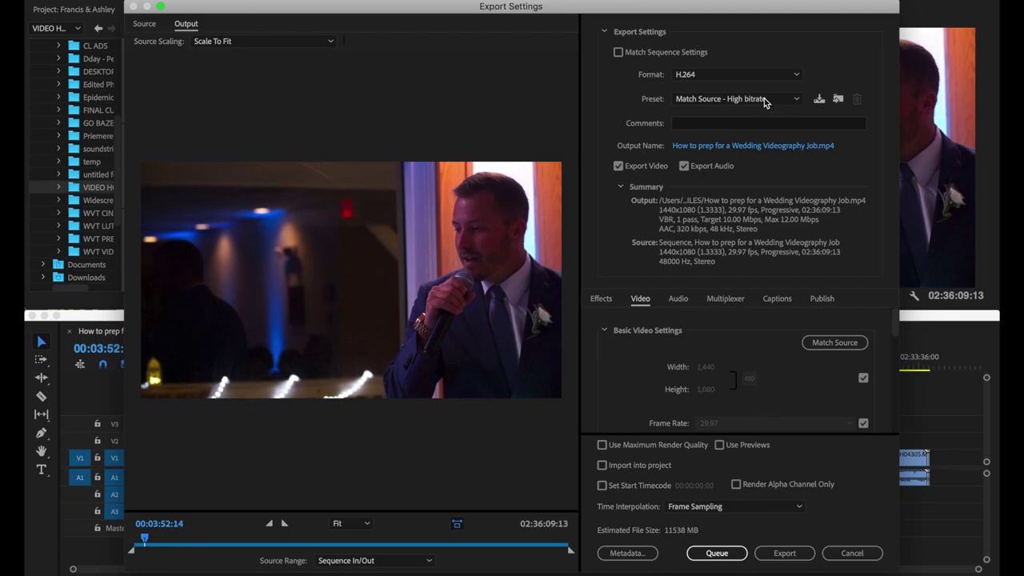
pyautogui.scroll(-5, 774, 382)
pyautogui.scroll(5, 774, 385)
pyautogui.scroll(-4, 774, 385)
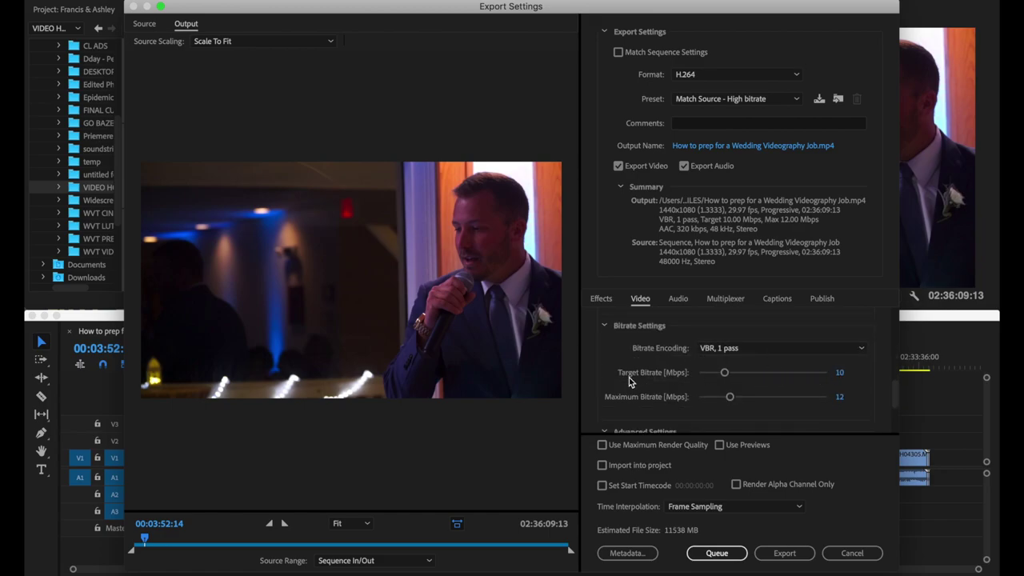
# - Adjust the target bitrate, trying 35.28 and 10 Mbps, and end at 22.57 Mbps
pyautogui.moveTo(725, 373); pyautogui.dragTo(762, 376)
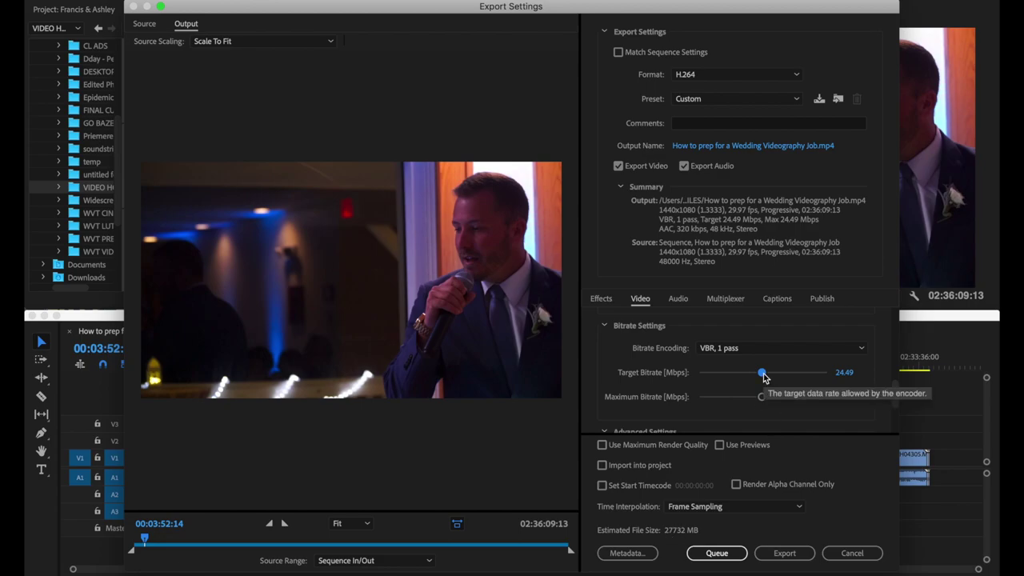
pyautogui.click(764, 374)
pyautogui.moveTo(763, 375); pyautogui.dragTo(790, 379)
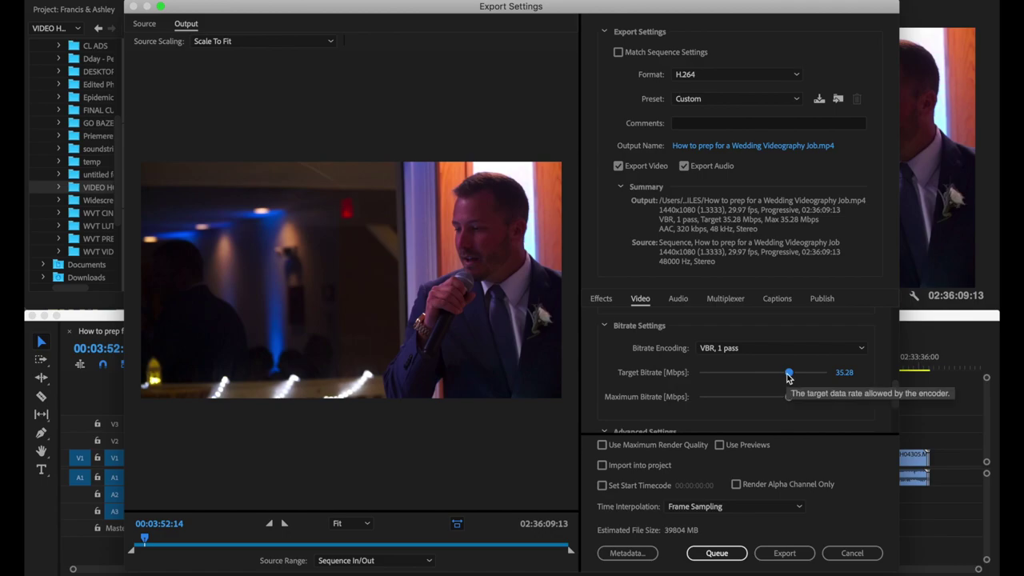
pyautogui.click(844, 374)
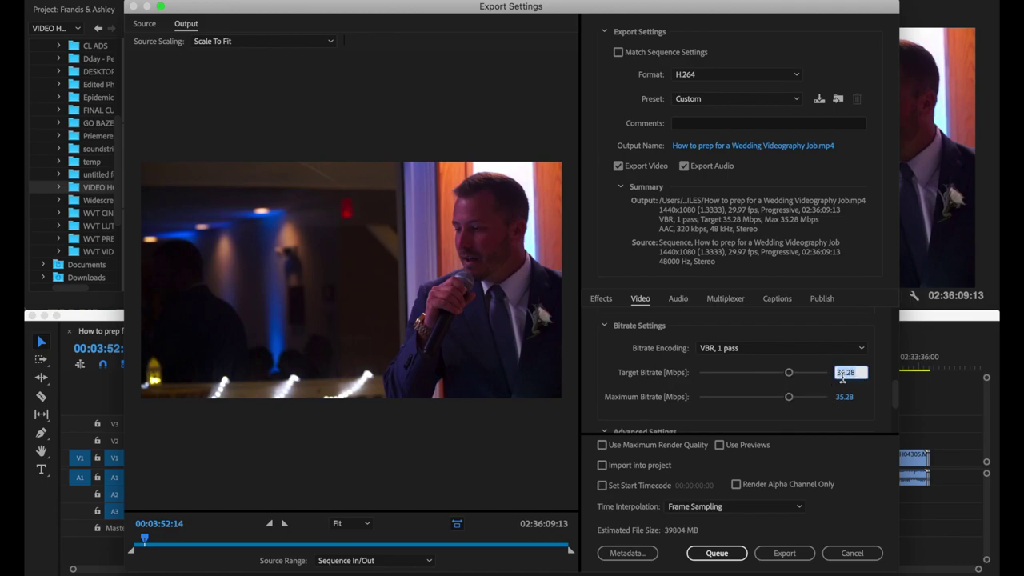
pyautogui.write('10')
pyautogui.press('Return')
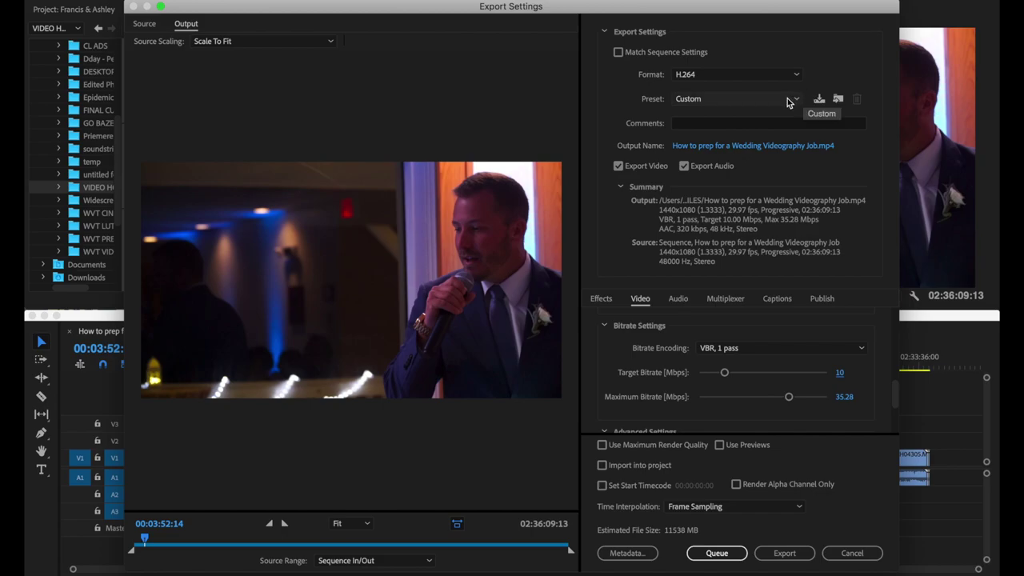
pyautogui.moveTo(725, 372); pyautogui.dragTo(757, 373)
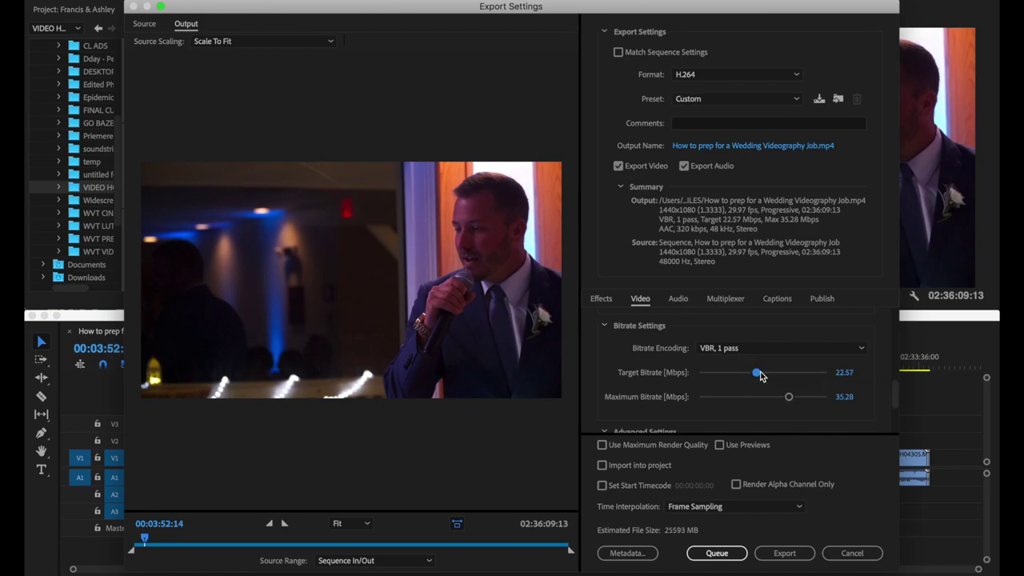
# - Revert the preset to Match Source – High bitrate at 10 Mbps and cancel the export settings
pyautogui.click(737, 100)
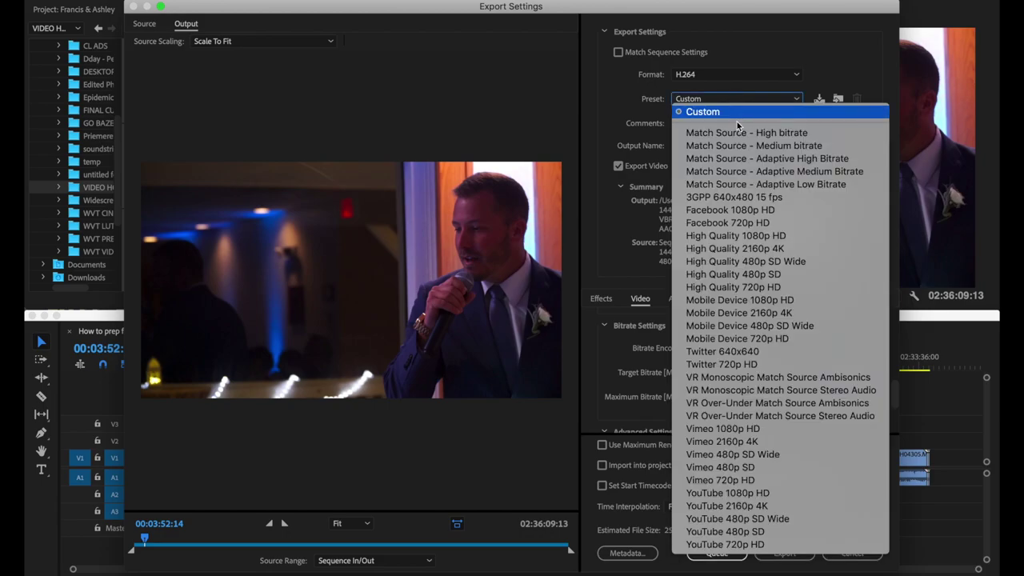
pyautogui.click(738, 136)
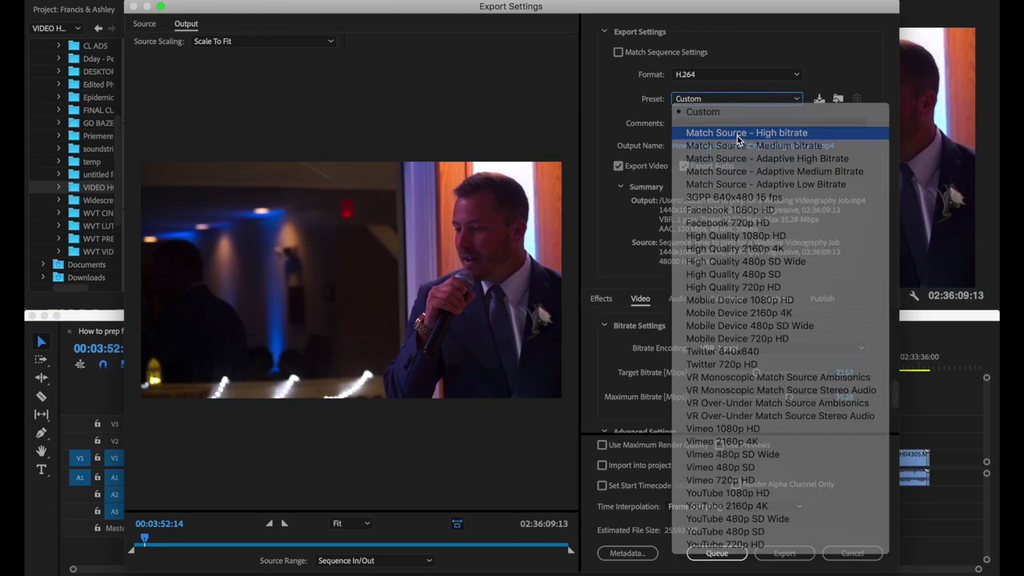
pyautogui.scroll(-5, 734, 367)
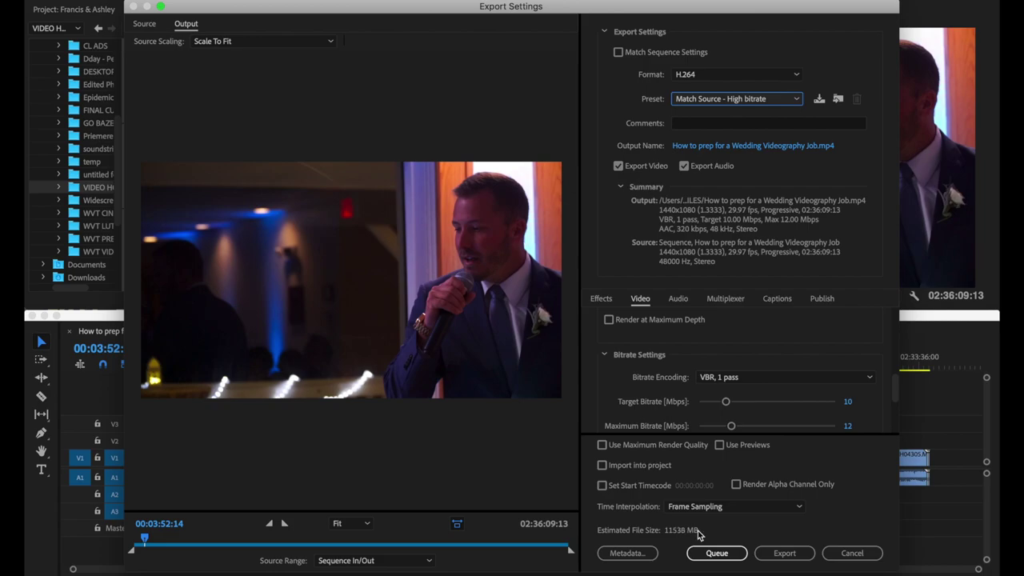
pyautogui.click(843, 553)
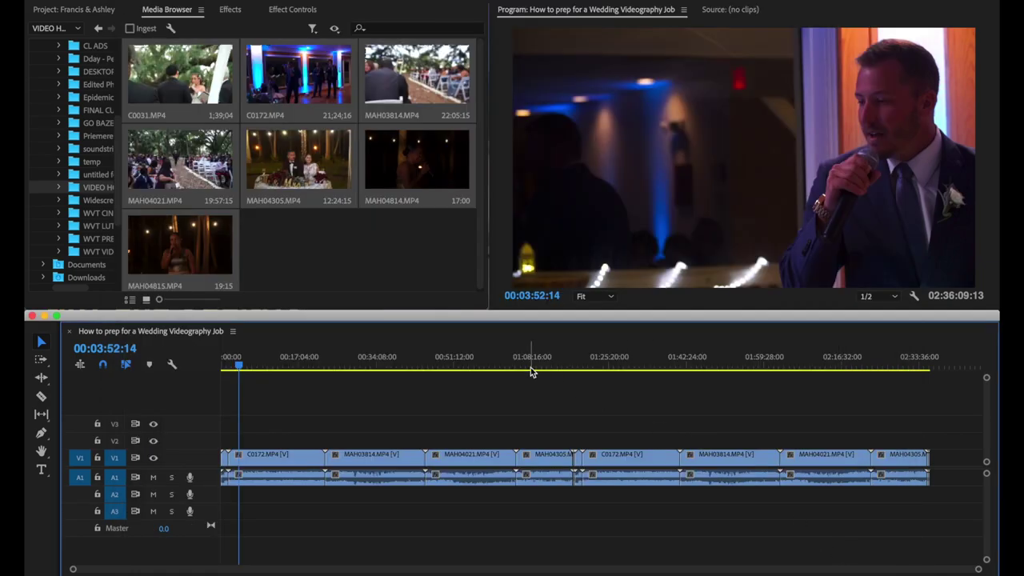
# - Reset the playhead timecode to 0, sending the playhead to the sequence start
pyautogui.click(500, 362)
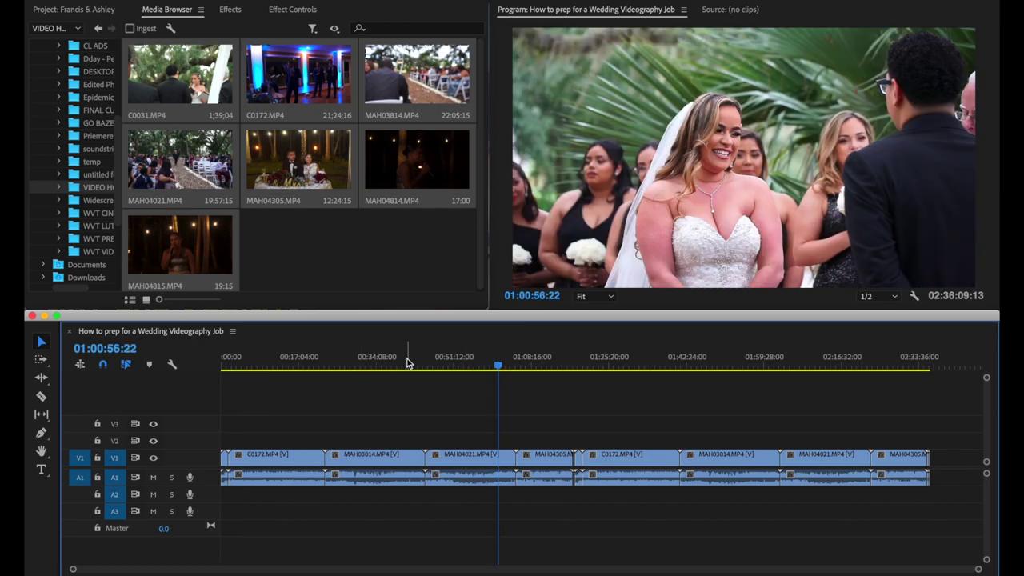
pyautogui.click(96, 354)
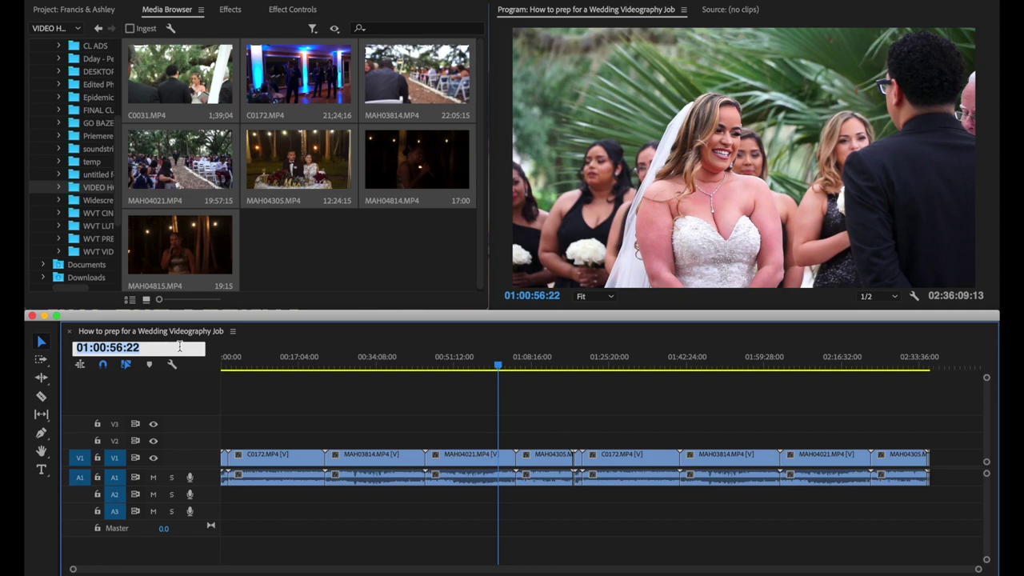
pyautogui.write('0')
pyautogui.click(270, 355)
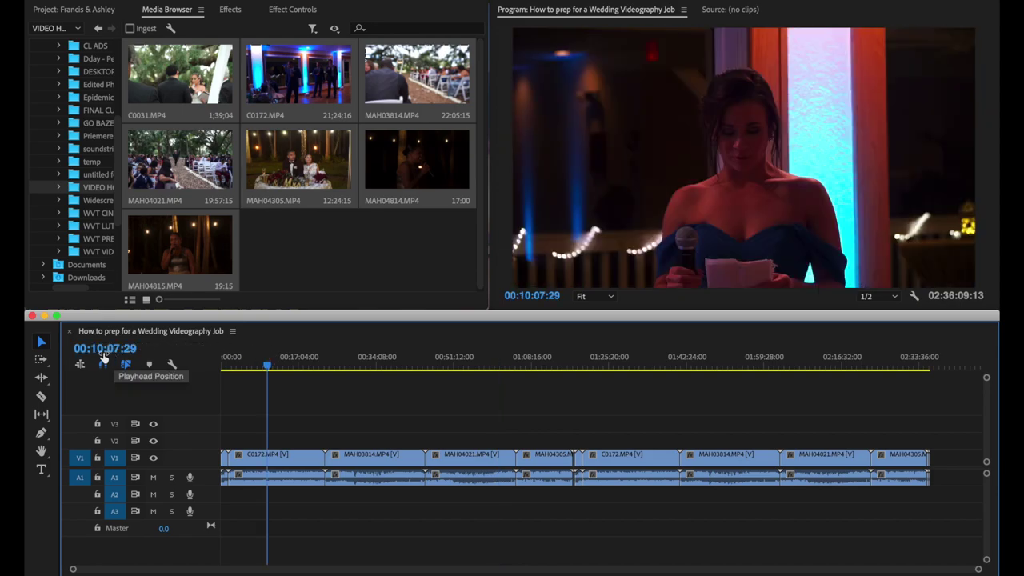
pyautogui.click(103, 352)
pyautogui.write('0')
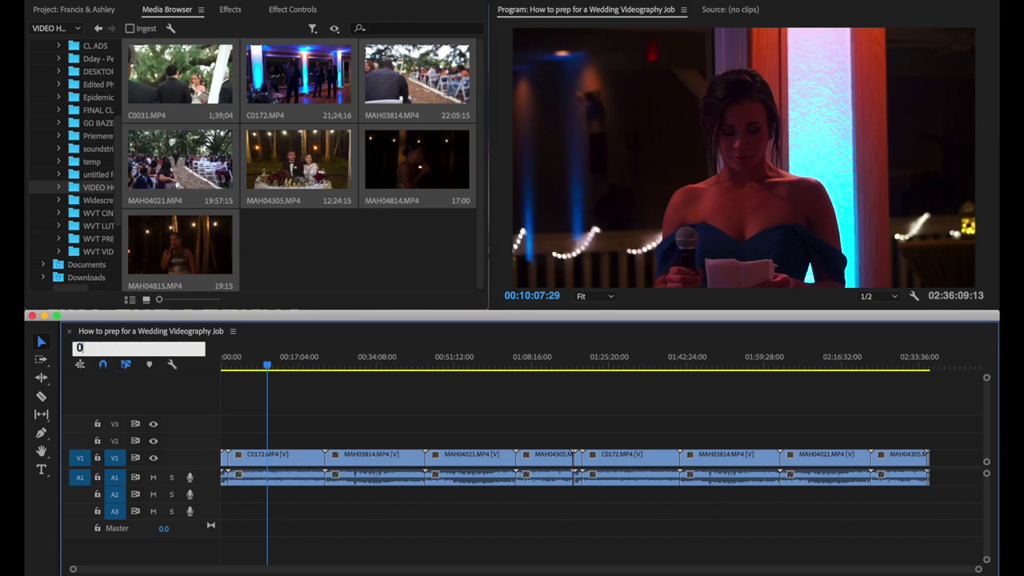
pyautogui.press('Return')
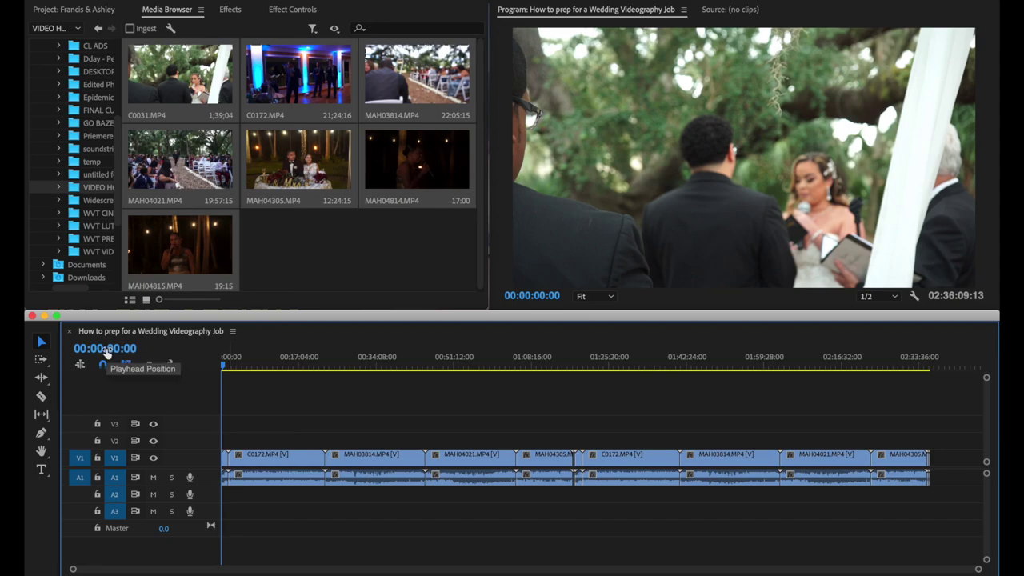
# - Change the timecode's hours digit to 1 so the playhead sits at 01:00:00:00
pyautogui.click(106, 351)
pyautogui.click(89, 347)
pyautogui.press('BackSpace')
pyautogui.write('1')
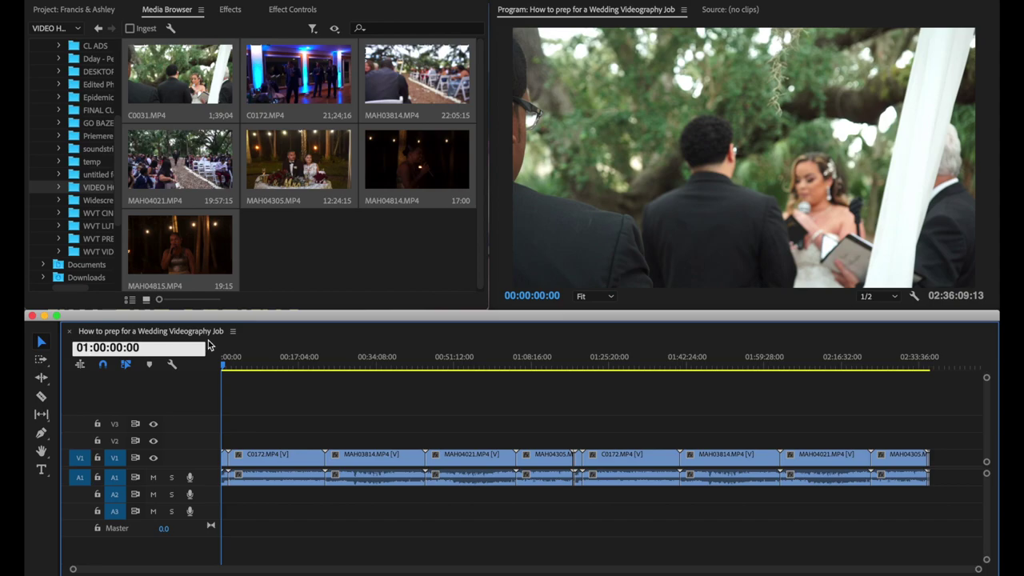
pyautogui.press('Return')
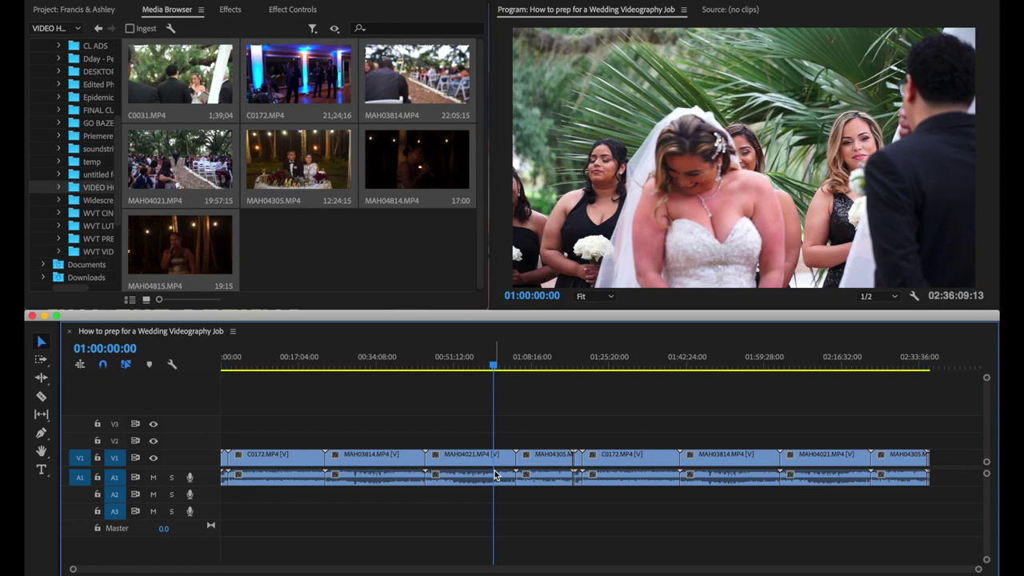
# - Cut at 01:00:00:00, move the later clips away, and delete everything after the one-hour mark
pyautogui.press('c')
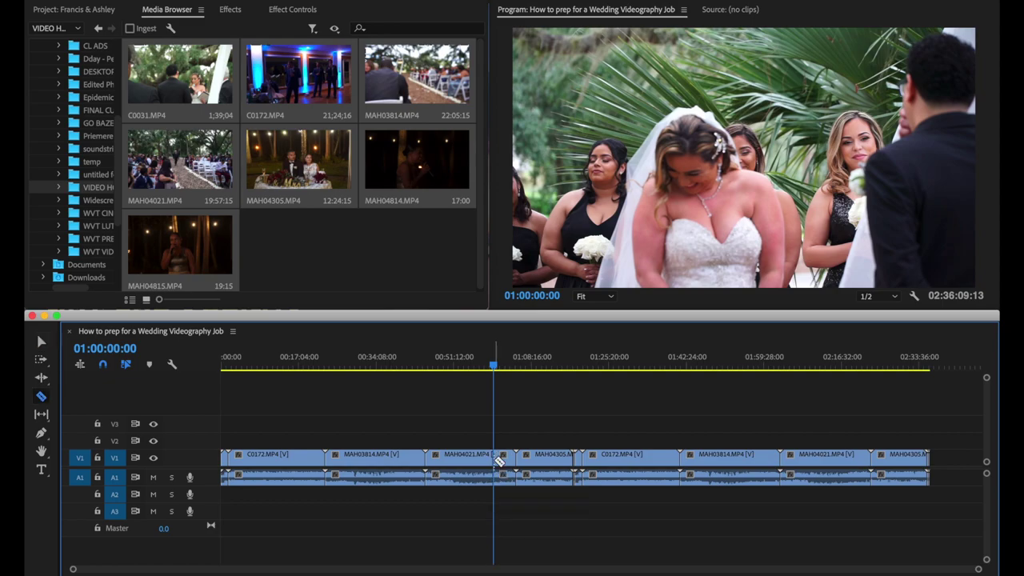
pyautogui.press('a')
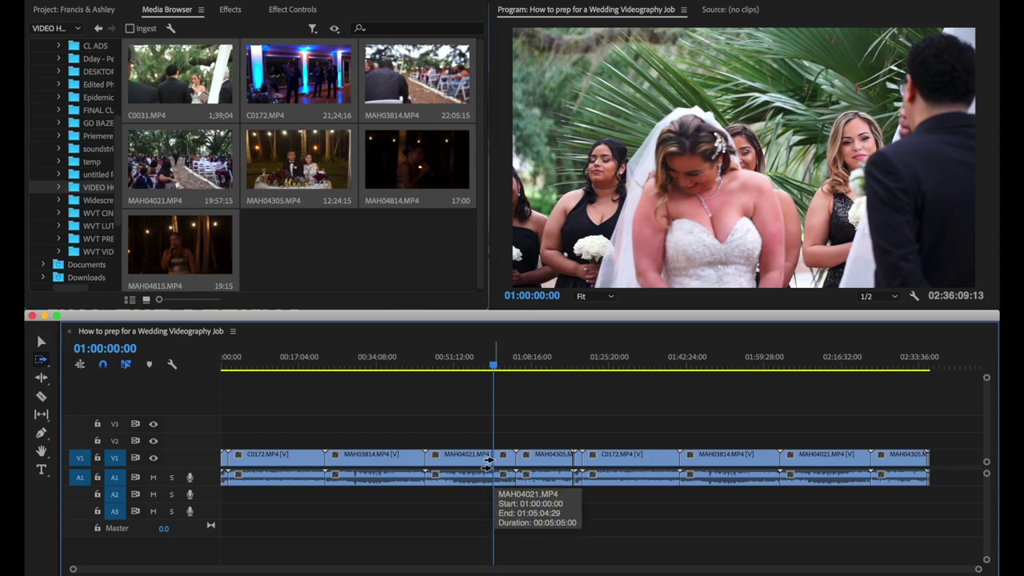
pyautogui.moveTo(498, 458); pyautogui.dragTo(567, 458)
pyautogui.press('v')
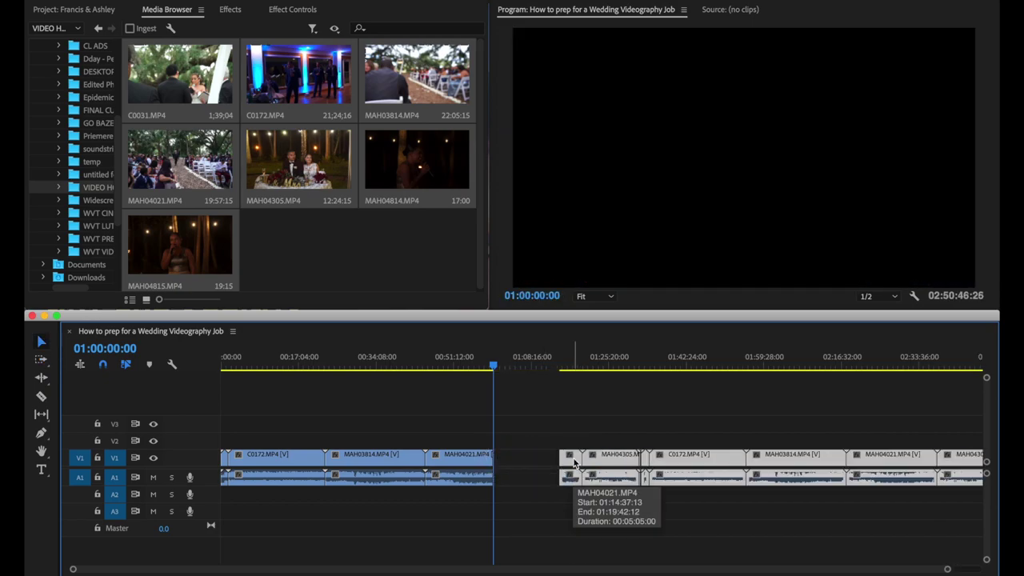
pyautogui.click(566, 434)
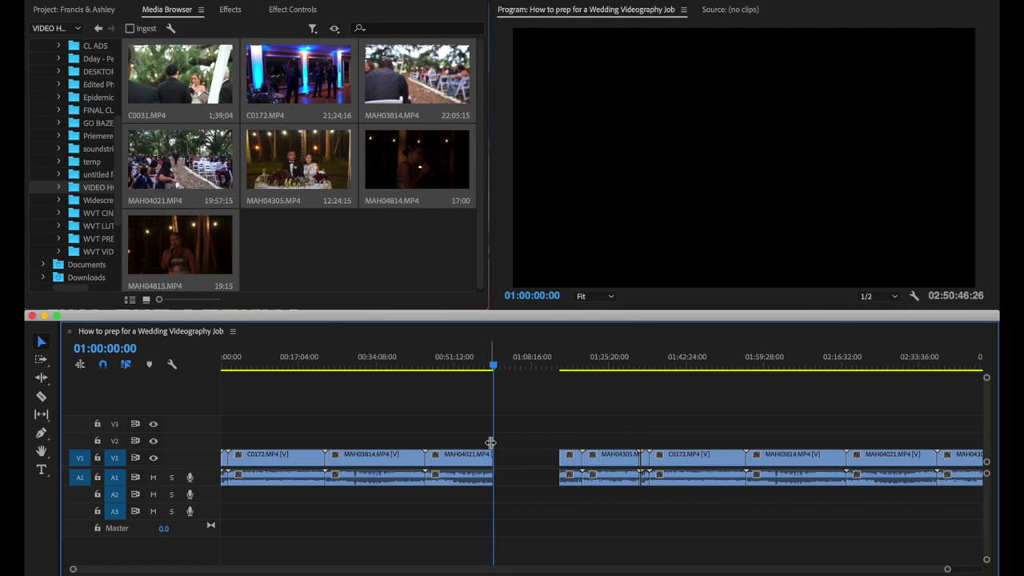
pyautogui.moveTo(558, 422); pyautogui.dragTo(953, 508)
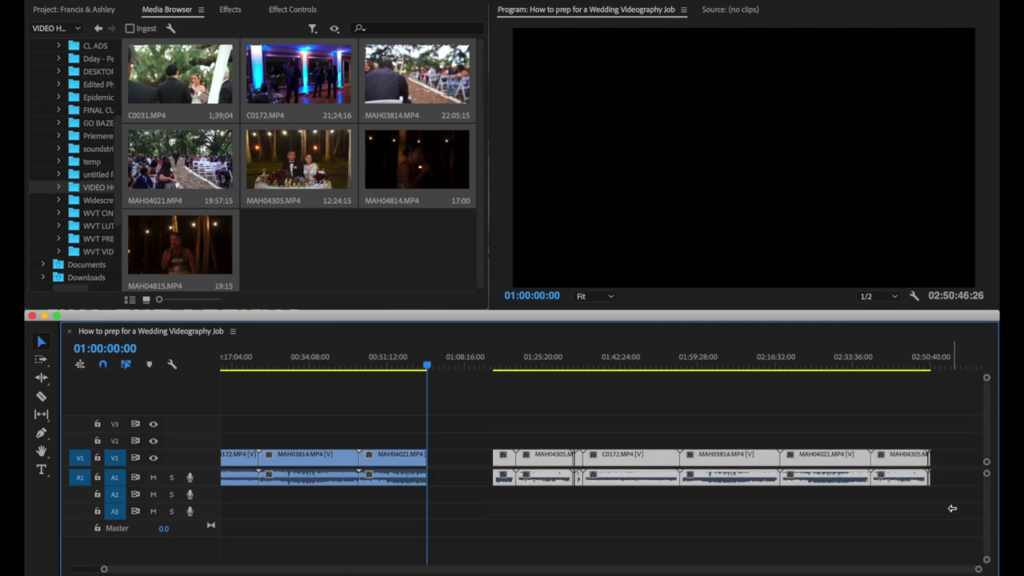
pyautogui.press('Delete')
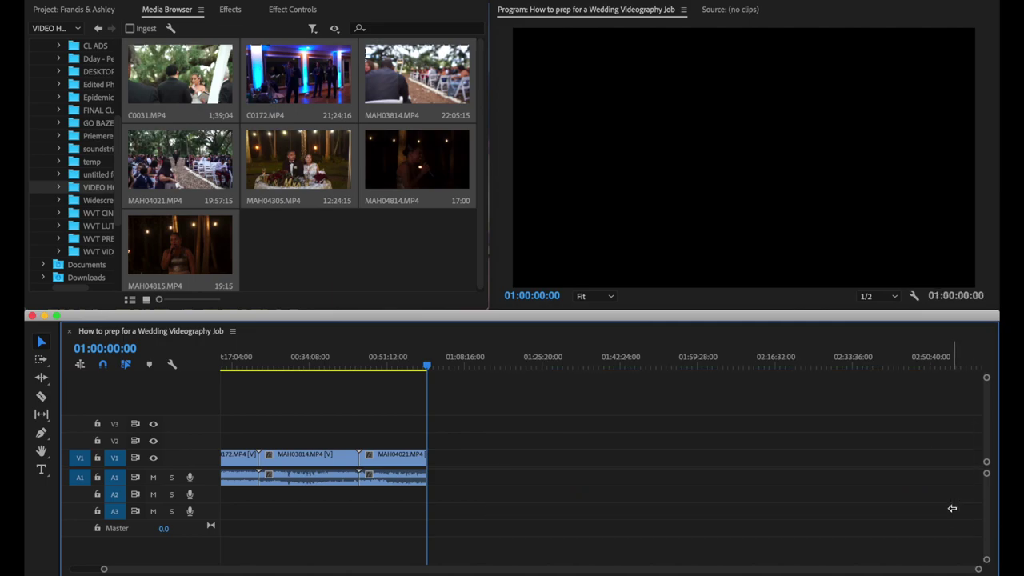
pyautogui.press('\\')
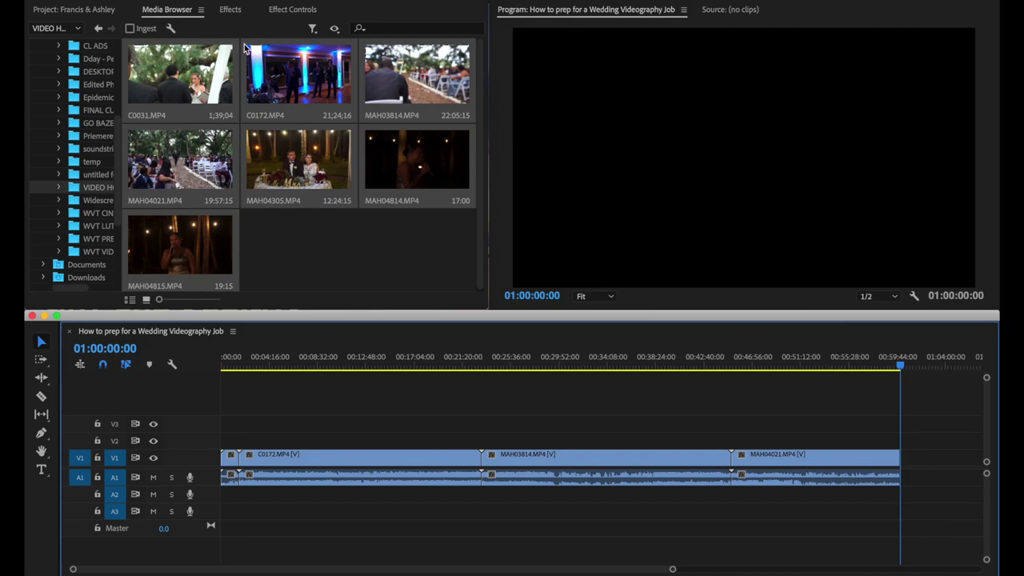
# - Create a new sequence named 'Full Wedding PT2' from the File menu
pyautogui.click(161, 0)
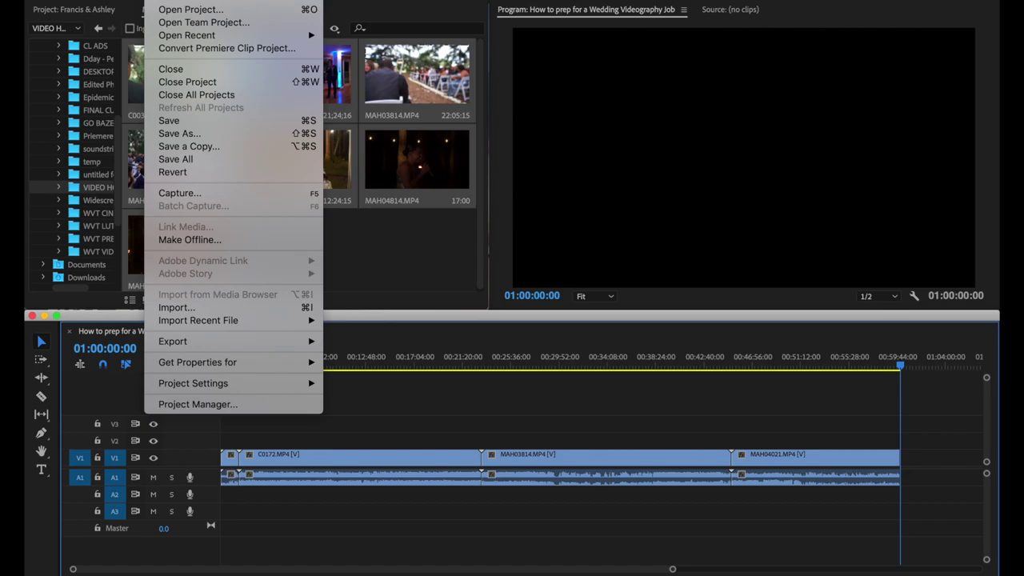
pyautogui.moveTo(178, 1)
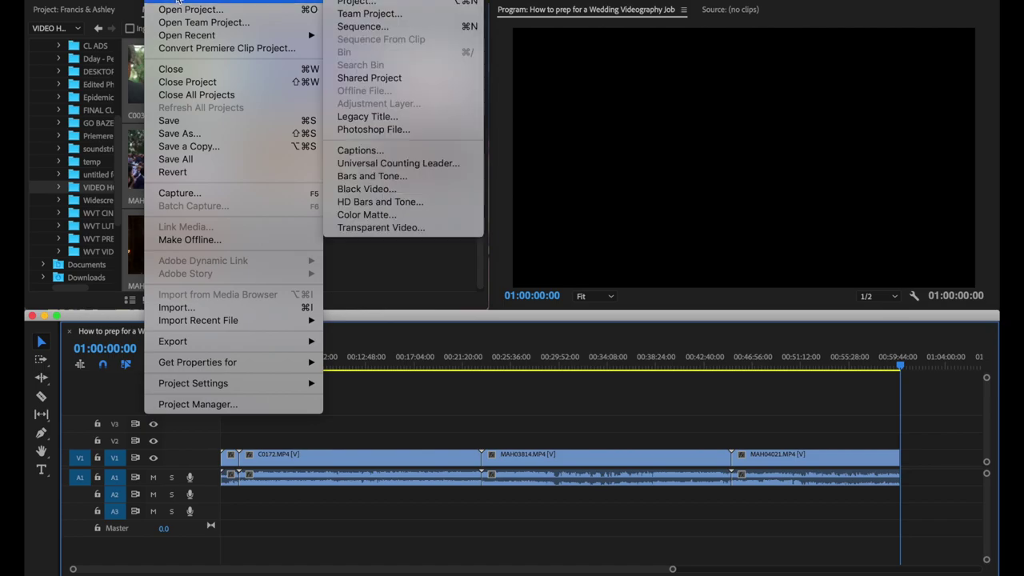
pyautogui.click(384, 27)
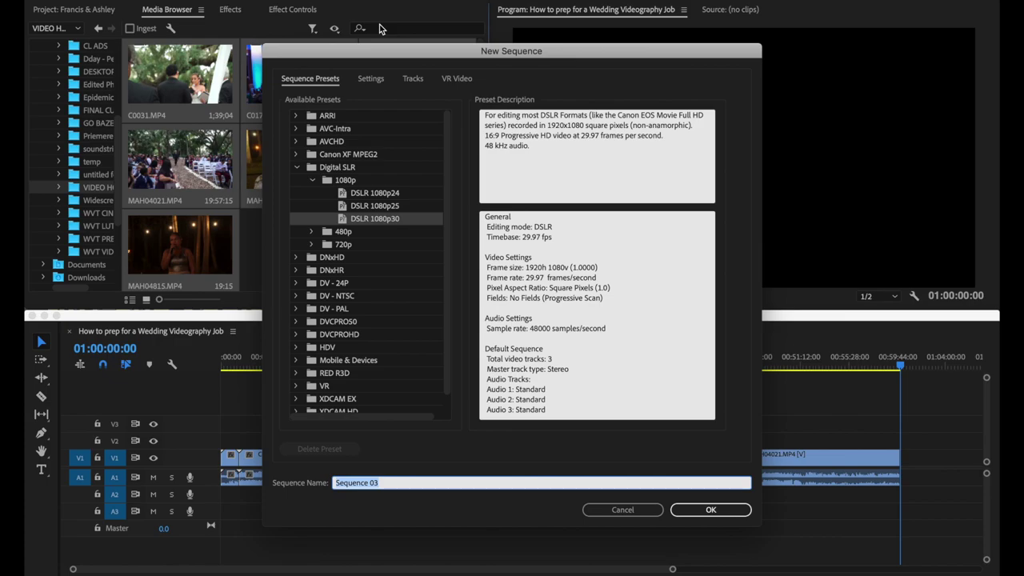
pyautogui.write('Fu')
pyautogui.write('Wedding Pa')
pyautogui.write('rt')
pyautogui.press('BackSpace')
pyautogui.press('BackSpace')
pyautogui.write('T2')
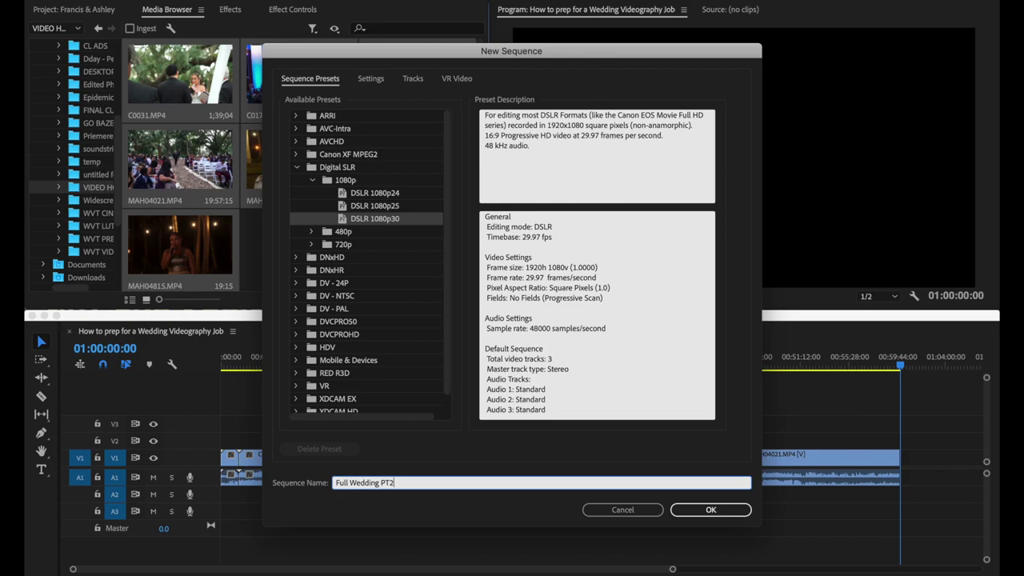
pyautogui.press('Return')
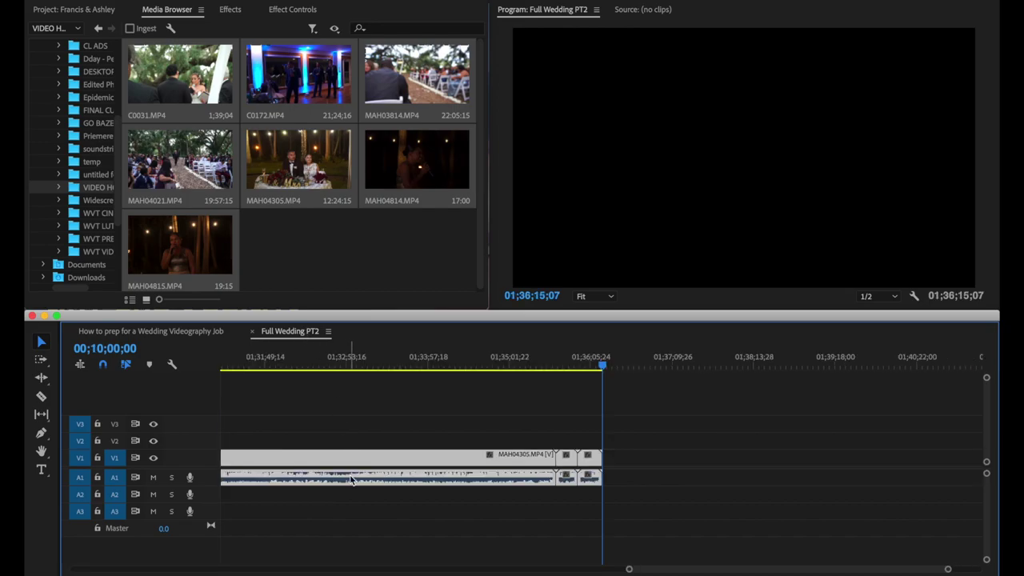
# - Fit the Full Wedding PT2 timeline in view and scrub to 00;59;23;25 on the aisle shot
pyautogui.scroll(5, 309, 440)
pyautogui.scroll(5, 309, 440)
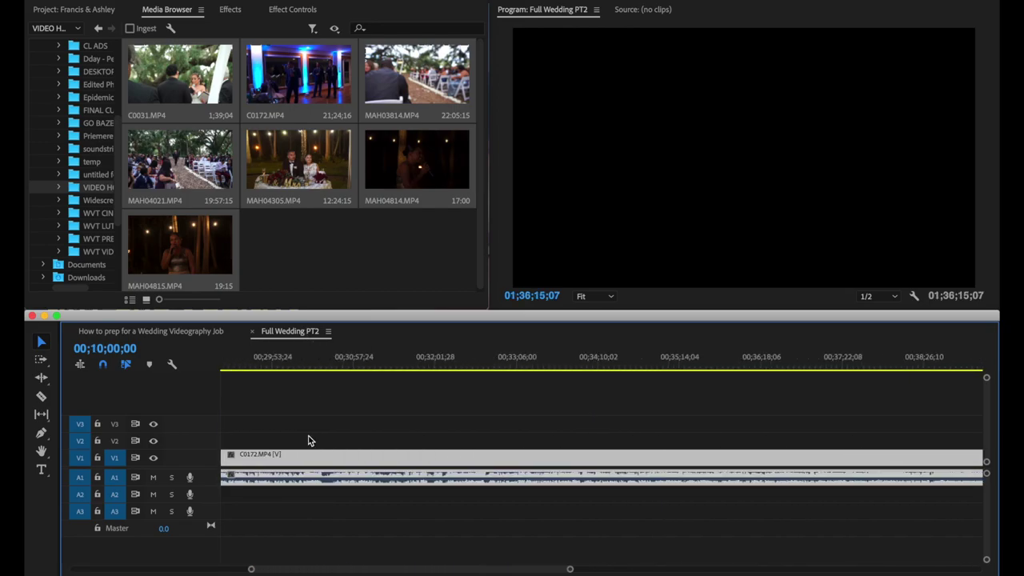
pyautogui.press('\\')
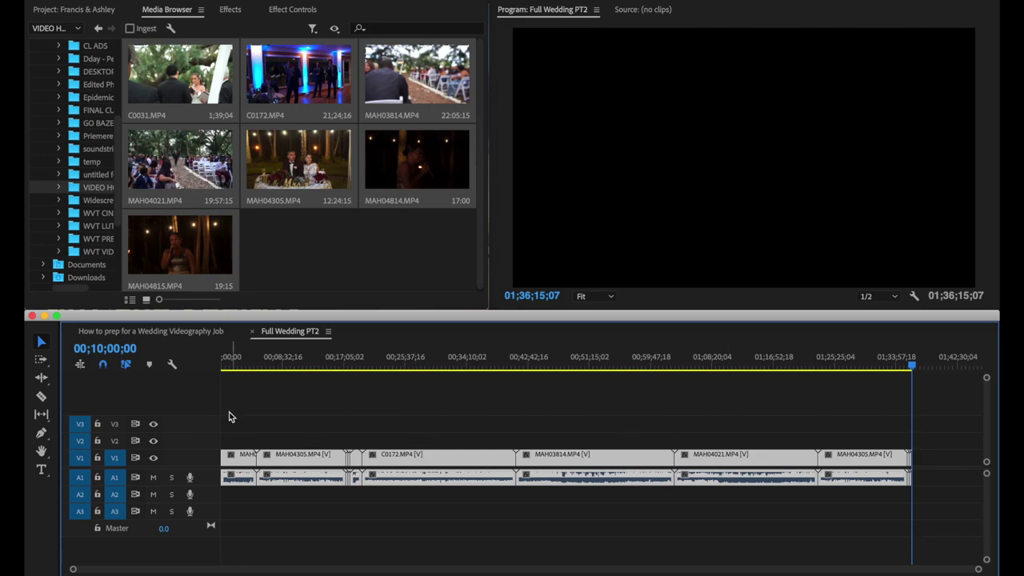
pyautogui.click(891, 364)
pyautogui.click(692, 360)
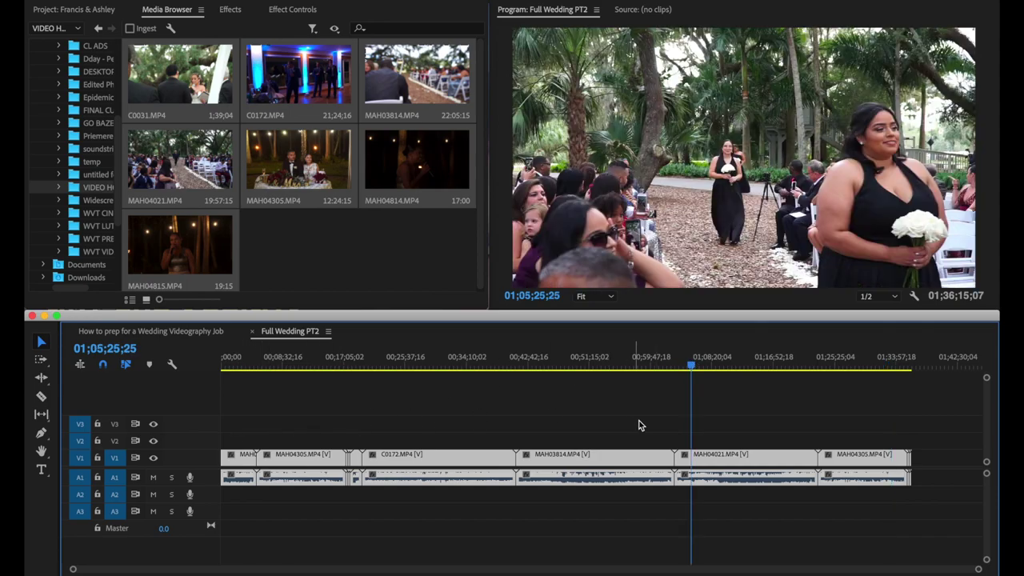
pyautogui.click(649, 365)
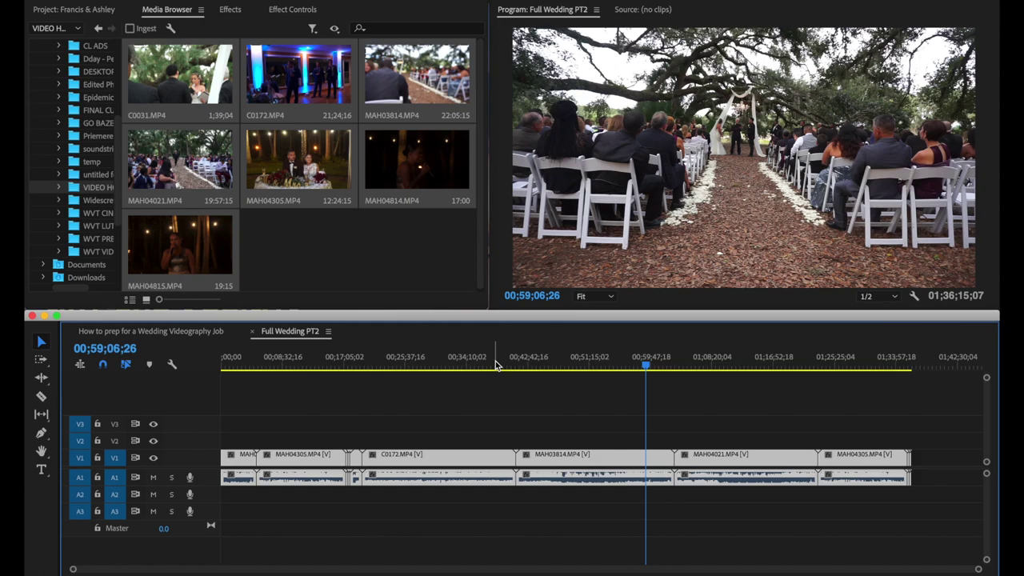
pyautogui.click(545, 362)
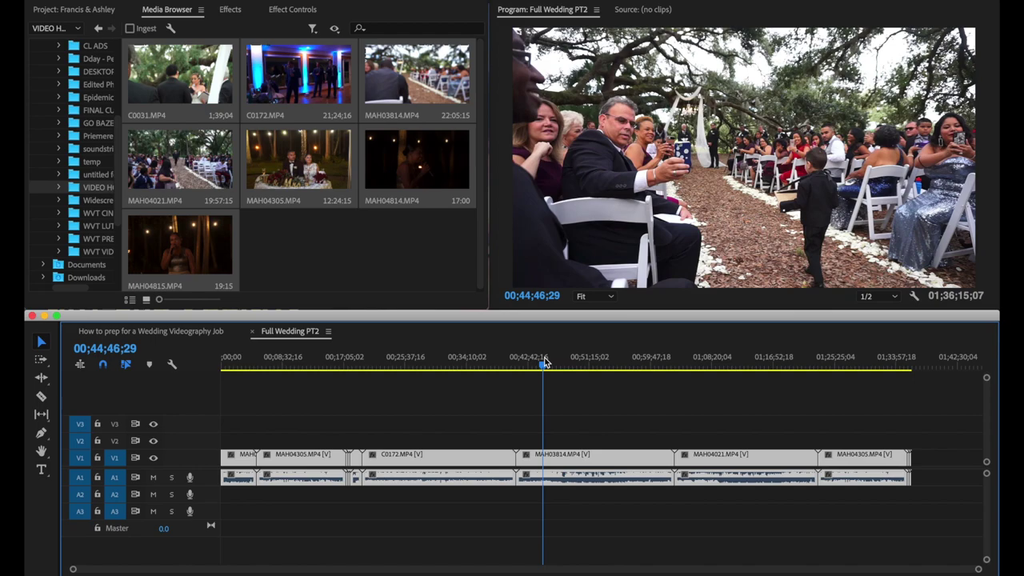
pyautogui.click(685, 360)
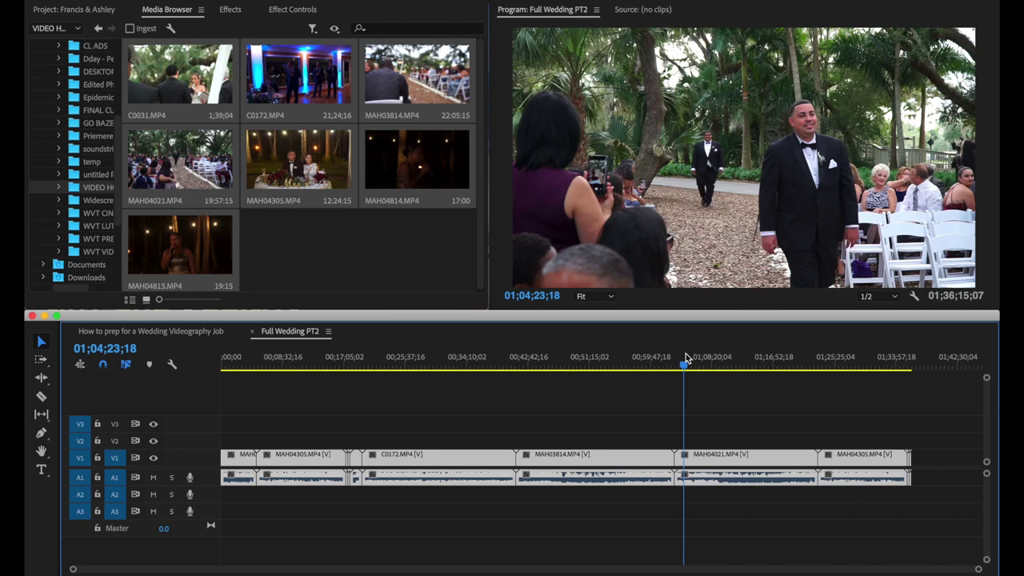
pyautogui.click(649, 365)
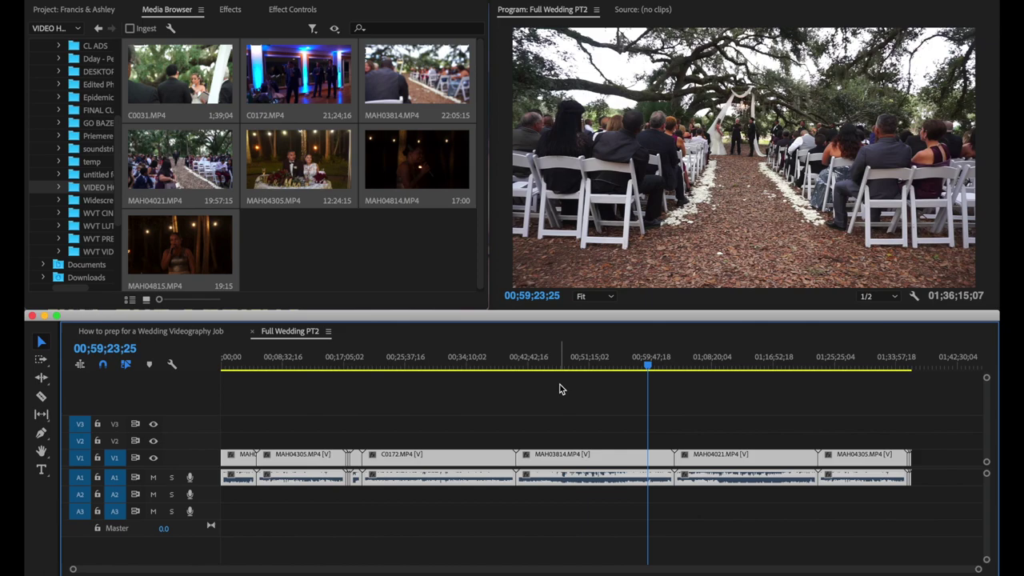
# - Delete the final MAH04021 and MAH04305 clips, then return to the original wedding sequence
pyautogui.press('super+a')
pyautogui.moveTo(703, 436); pyautogui.dragTo(932, 512)
pyautogui.press('Delete')
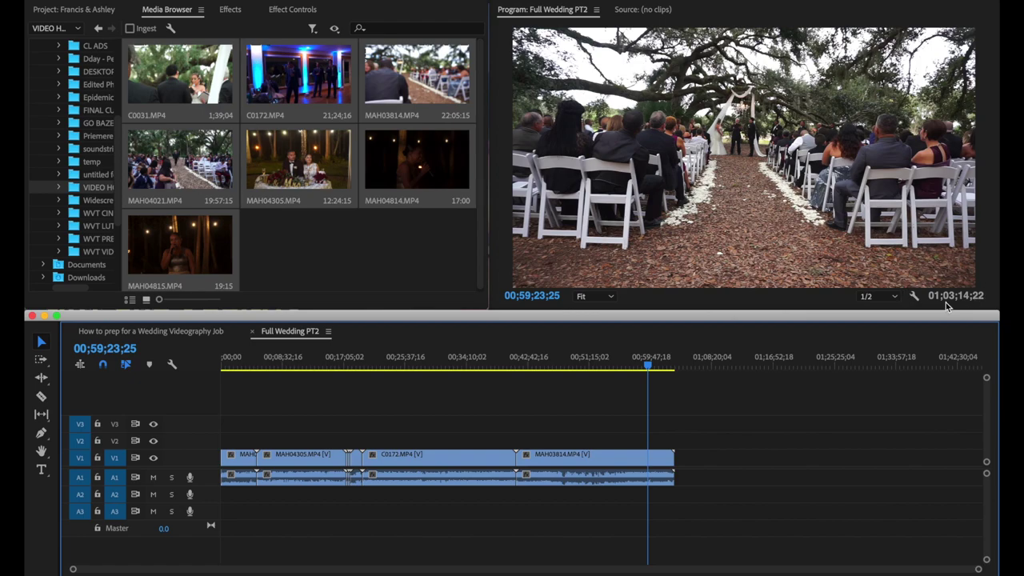
pyautogui.click(186, 331)
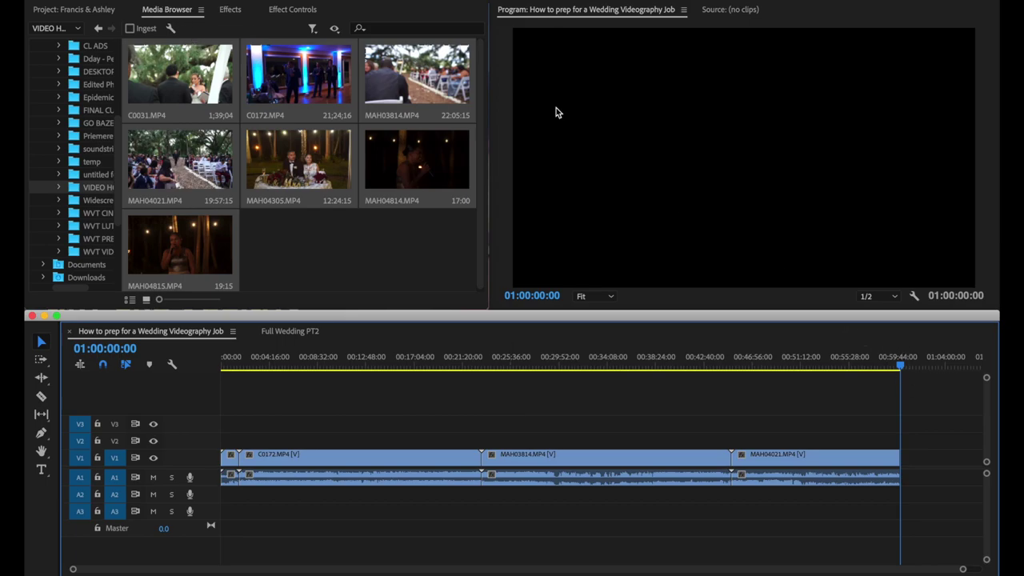
# - Open Export Settings for the wedding sequence and keep H.264 with the Match Source - High bitrate preset
pyautogui.click(156, 0)
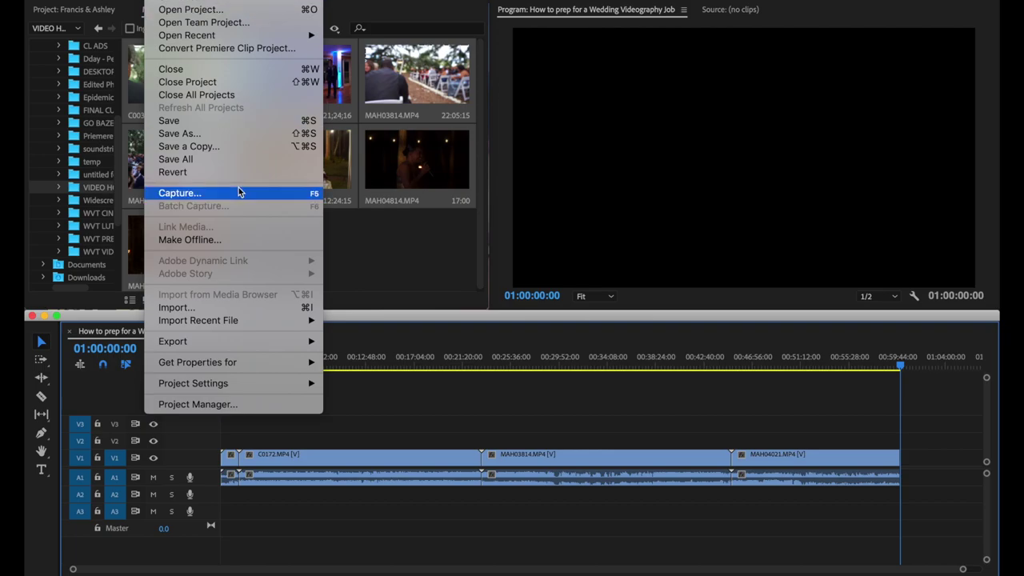
pyautogui.moveTo(250, 342)
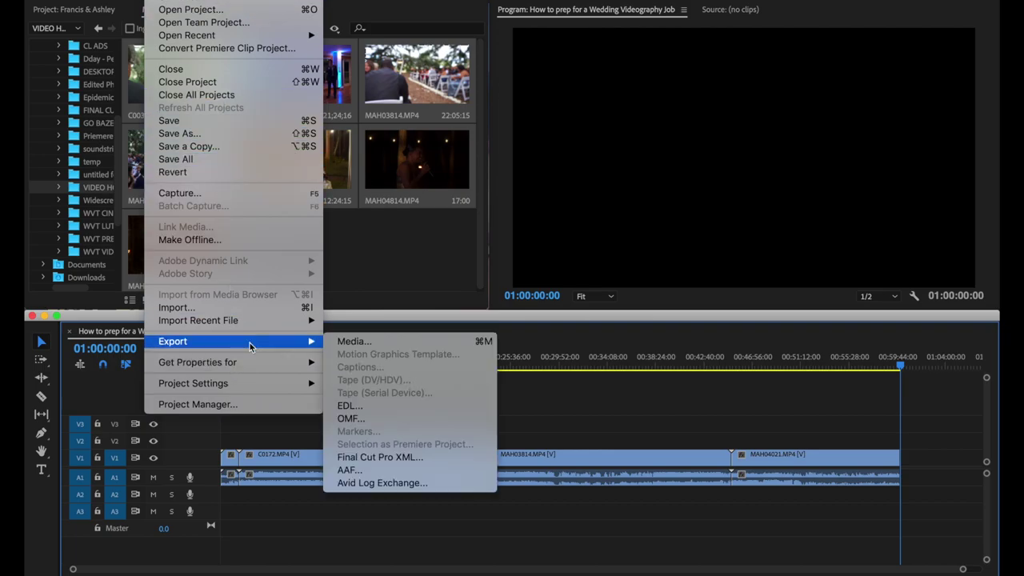
pyautogui.click(360, 347)
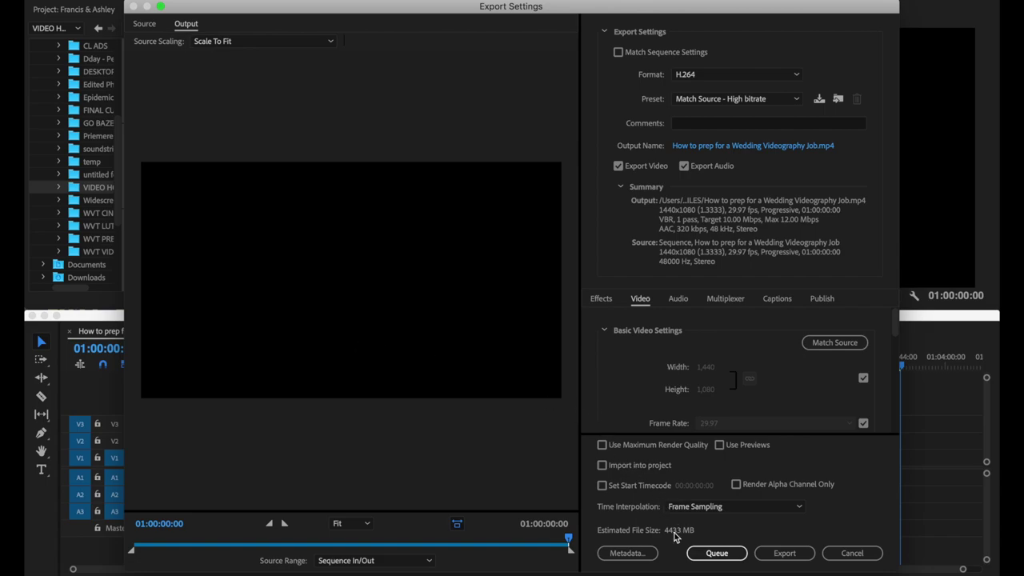
pyautogui.click(698, 74)
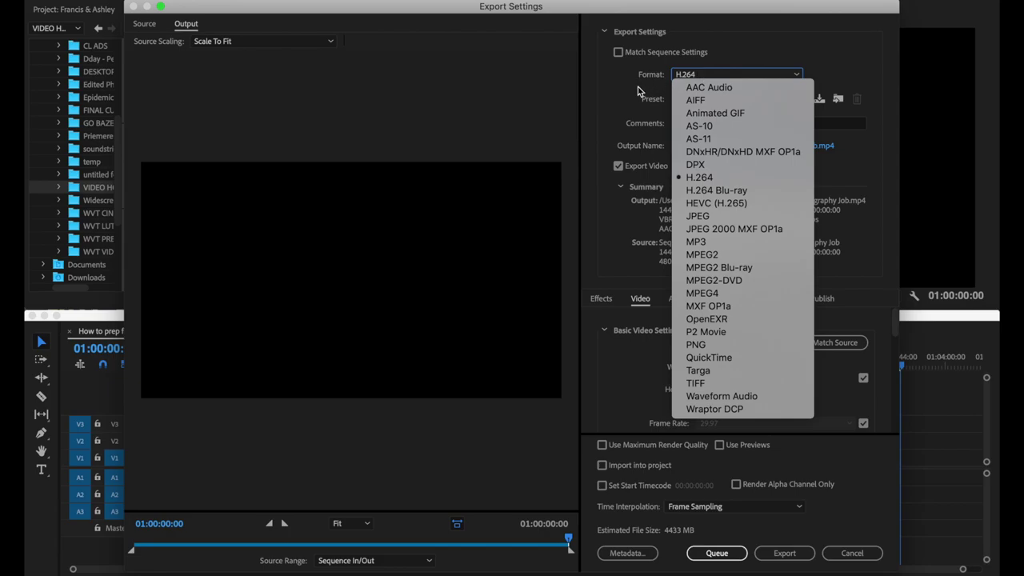
pyautogui.click(698, 73)
pyautogui.click(717, 102)
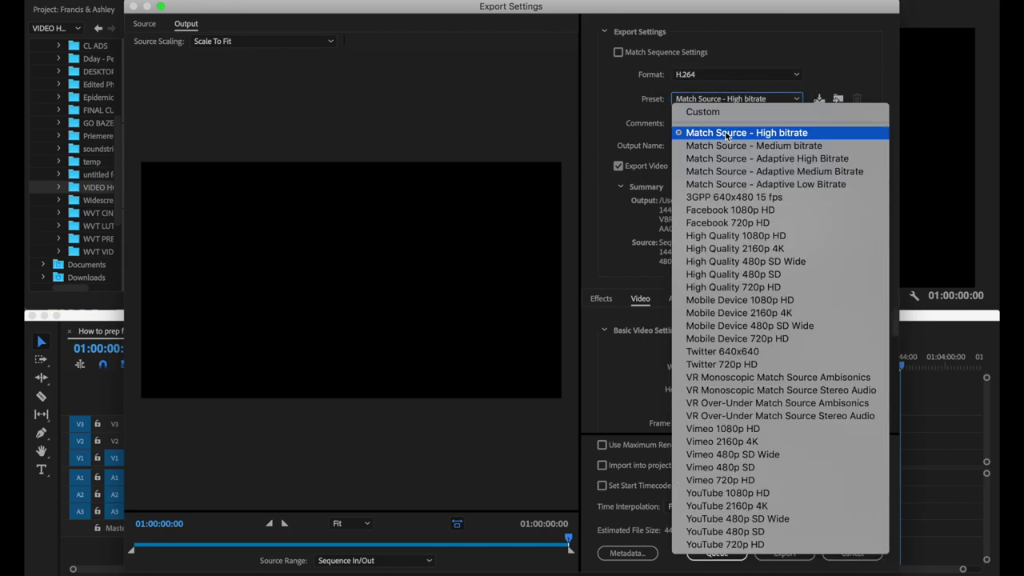
pyautogui.click(724, 131)
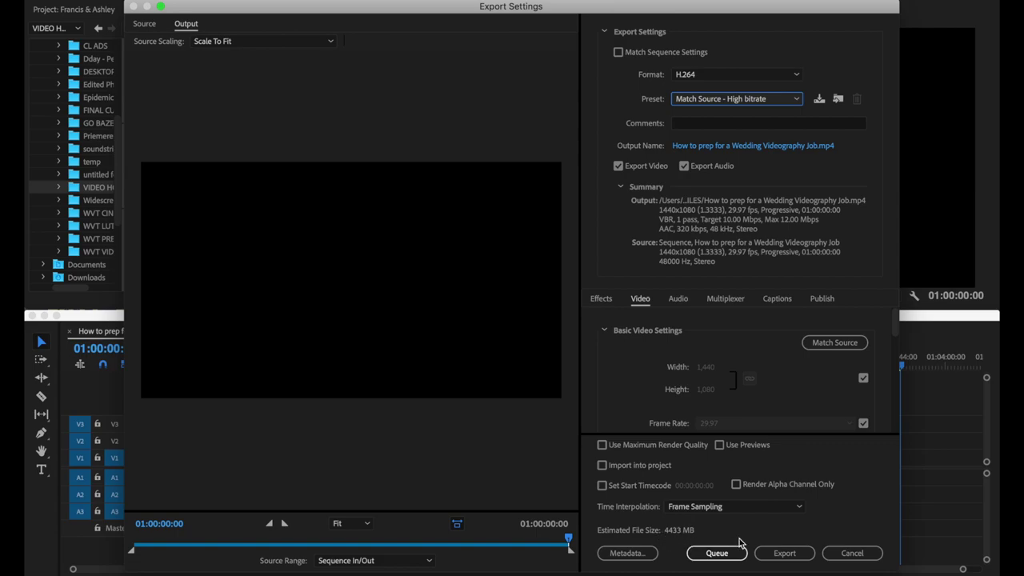
# - Send the wedding sequence to the Media Encoder queue
pyautogui.click(872, 558)
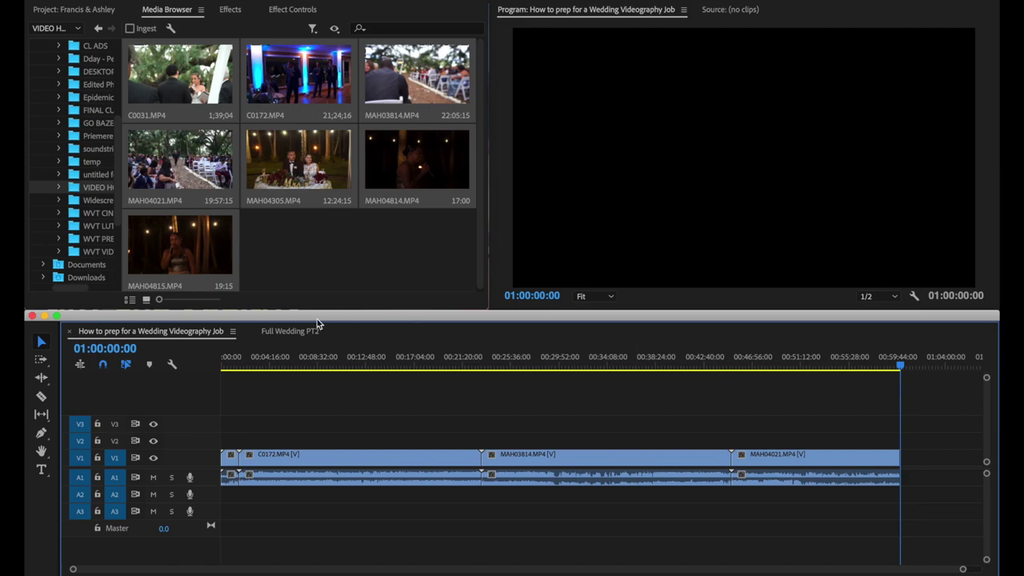
# - Switch to the Full Wedding PT2 sequence and open its Export Settings
pyautogui.click(282, 332)
pyautogui.click(146, 1)
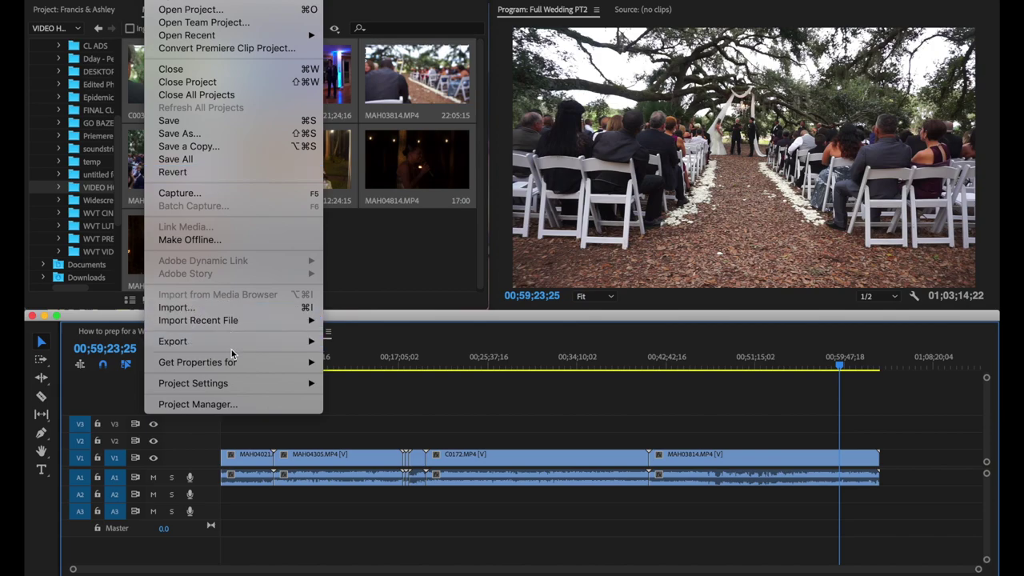
pyautogui.moveTo(232, 345)
pyautogui.click(358, 348)
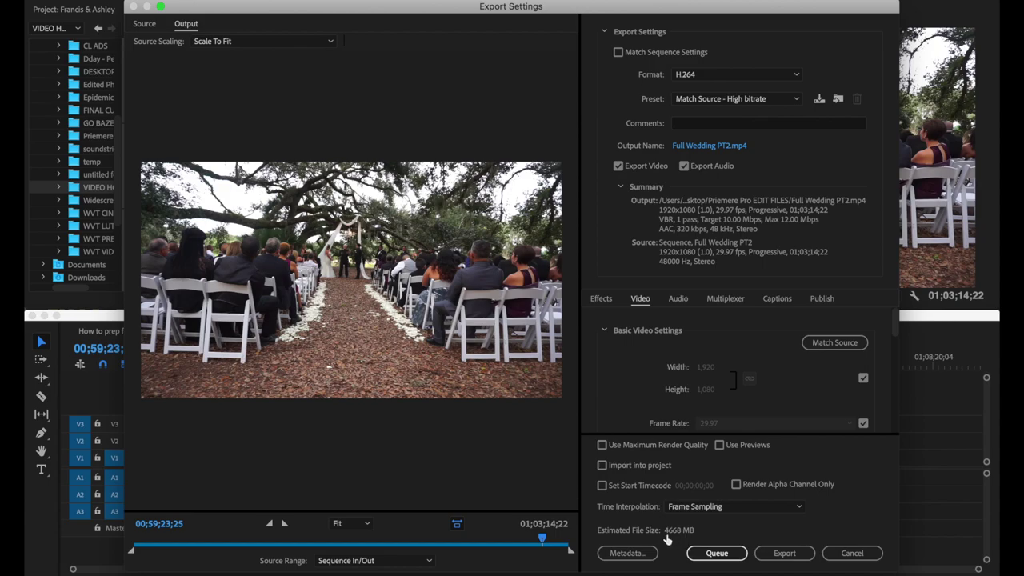
# - Keep H.264, try High Quality 1080p HD, then settle on Match Source - High bitrate
pyautogui.click(752, 76)
pyautogui.click(743, 177)
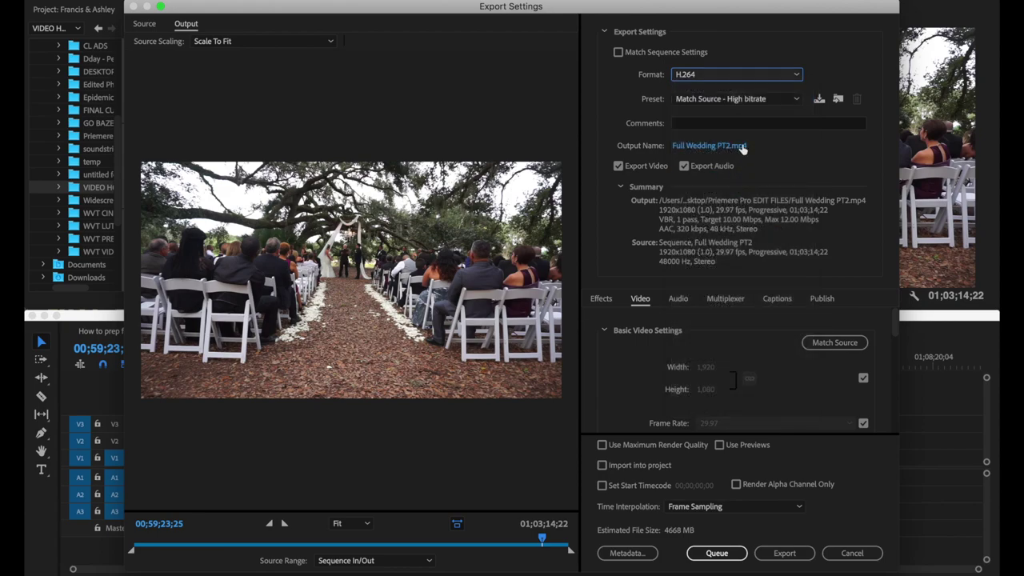
pyautogui.click(743, 101)
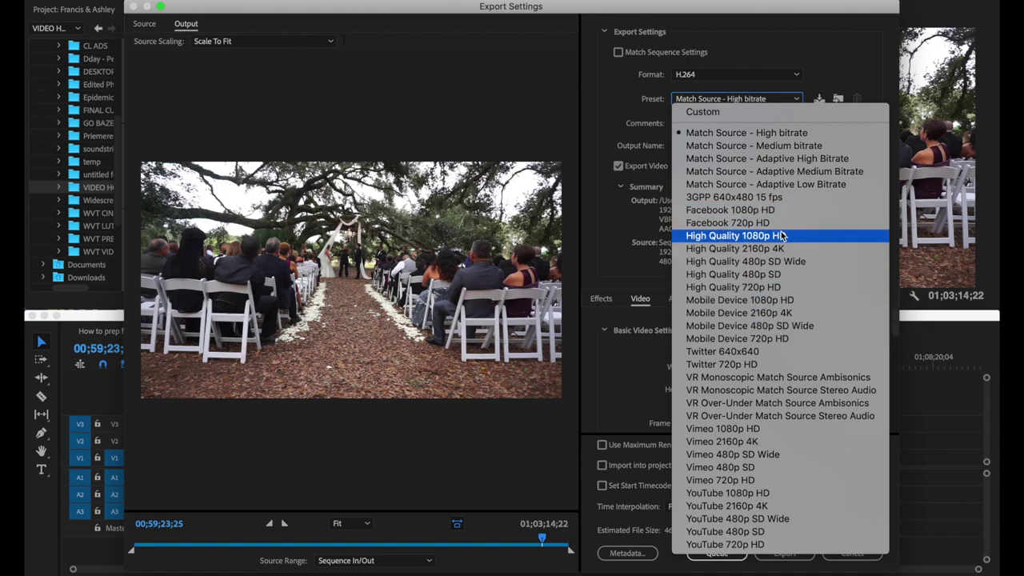
pyautogui.click(762, 242)
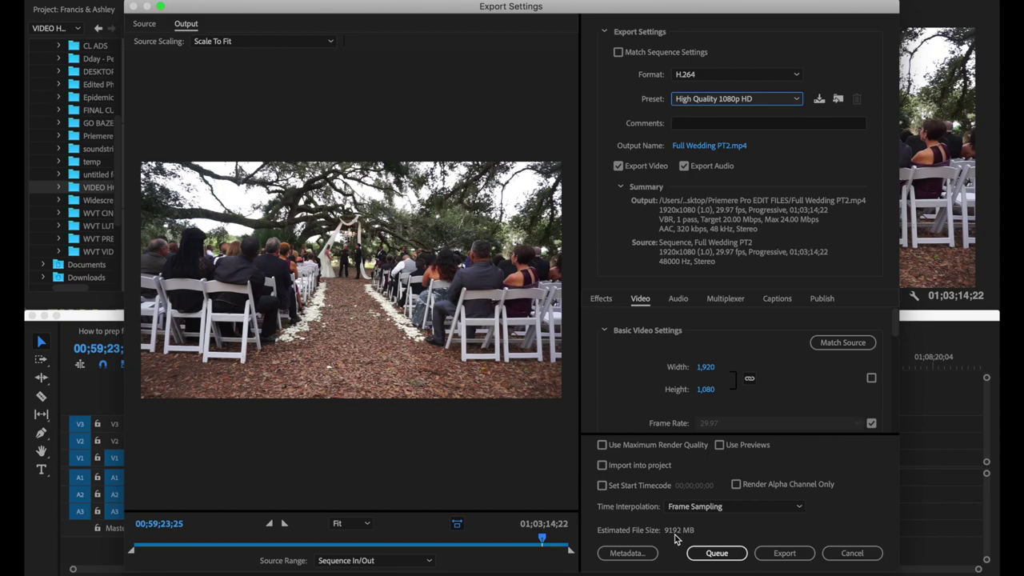
pyautogui.click(792, 99)
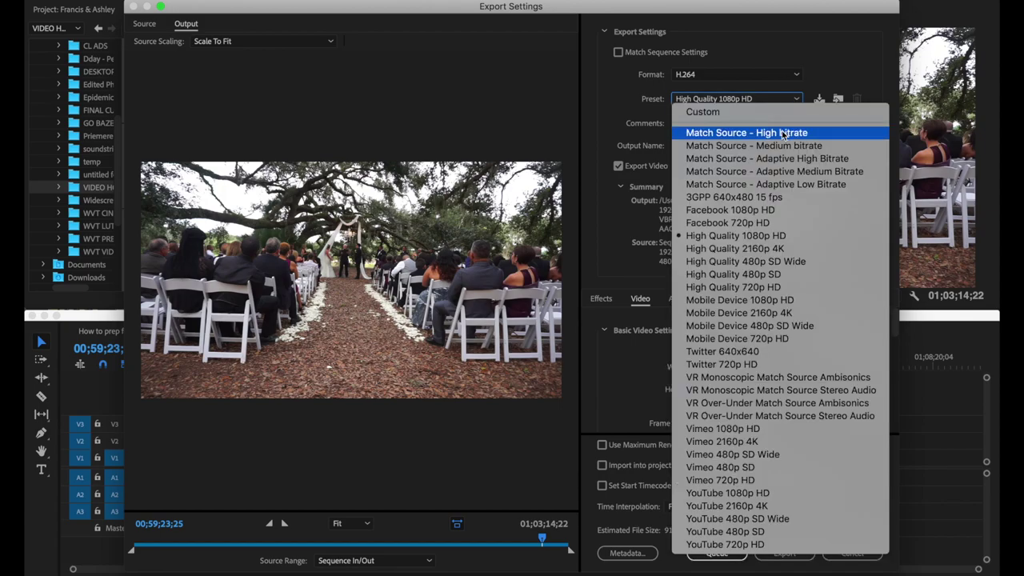
pyautogui.click(783, 133)
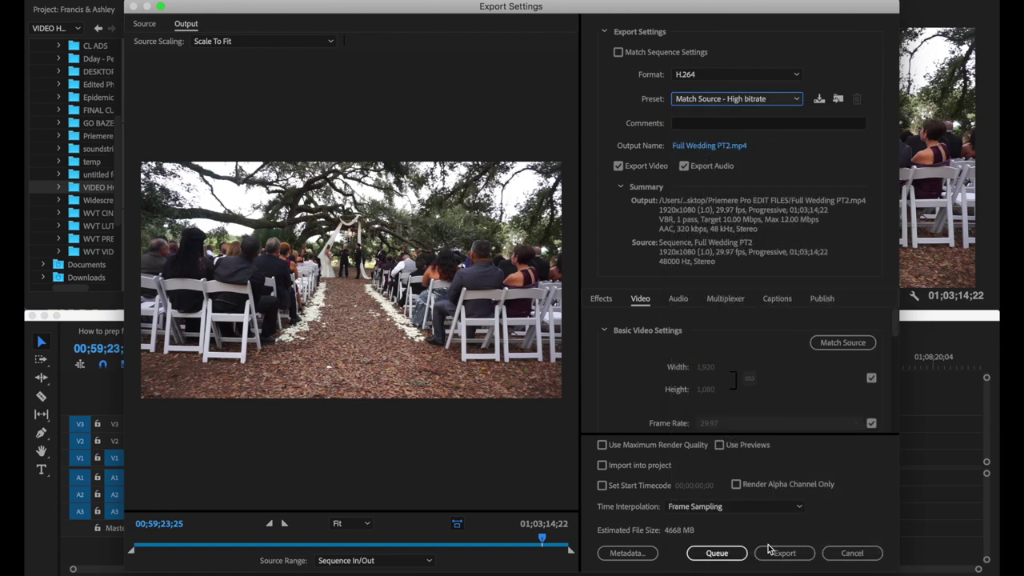
# - Add Full Wedding PT2 to the Media Encoder queue
pyautogui.click(874, 559)
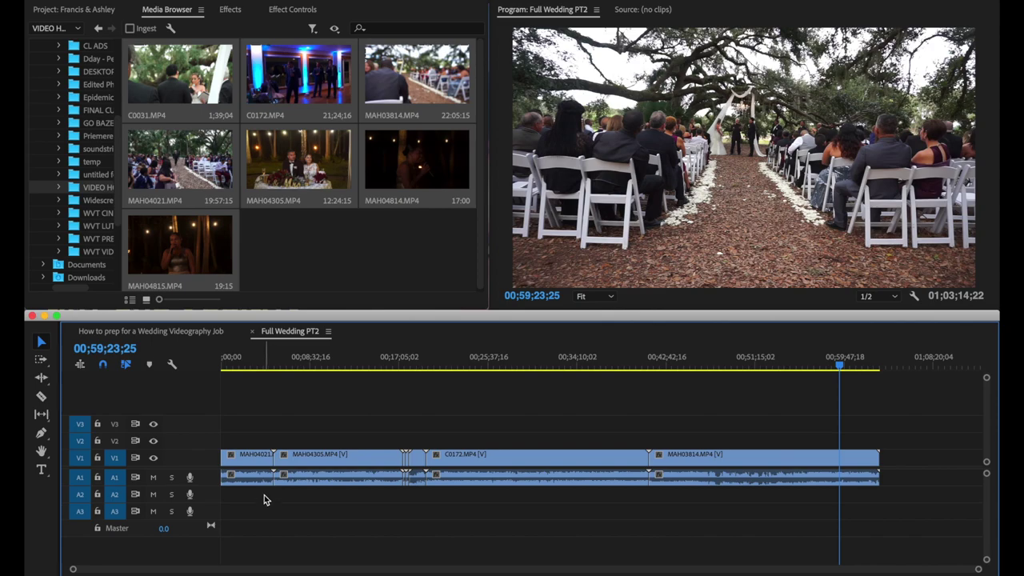
pyautogui.moveTo(256, 564)
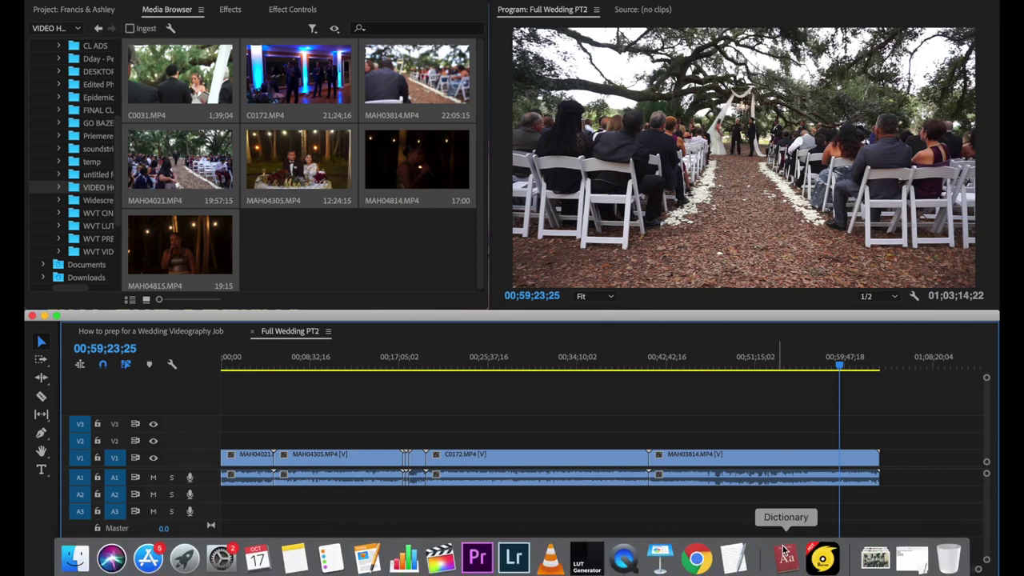
# - Launch DVD Burner from the Dock
pyautogui.click(822, 556)
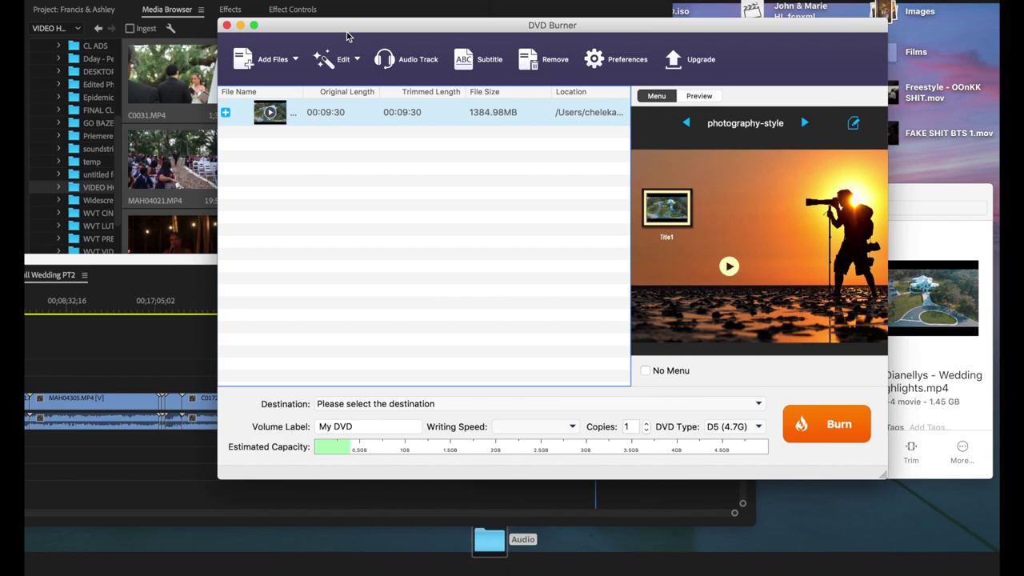
# - Close the DVD Burner window to bring up its quit confirmation
pyautogui.click(227, 26)
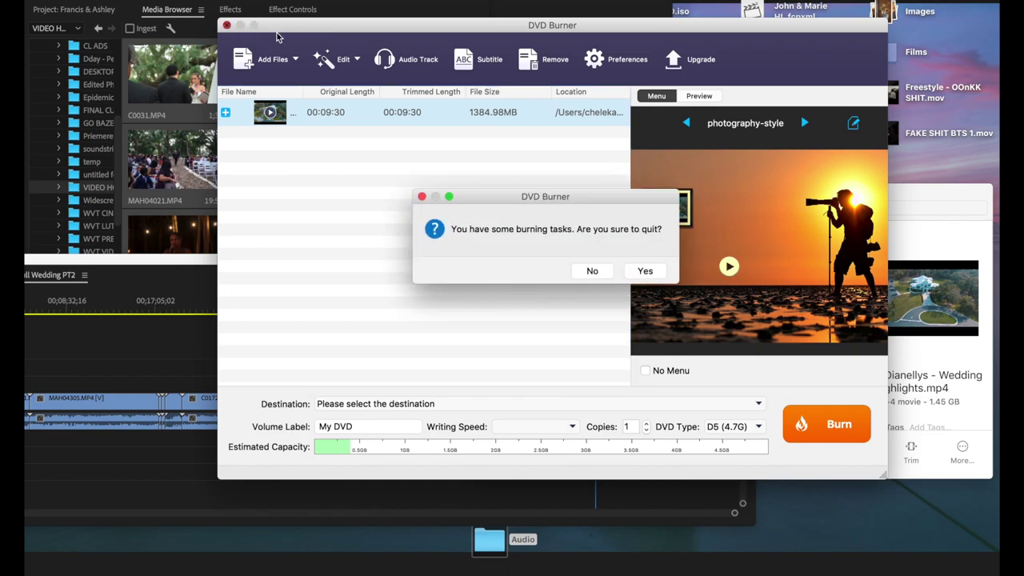